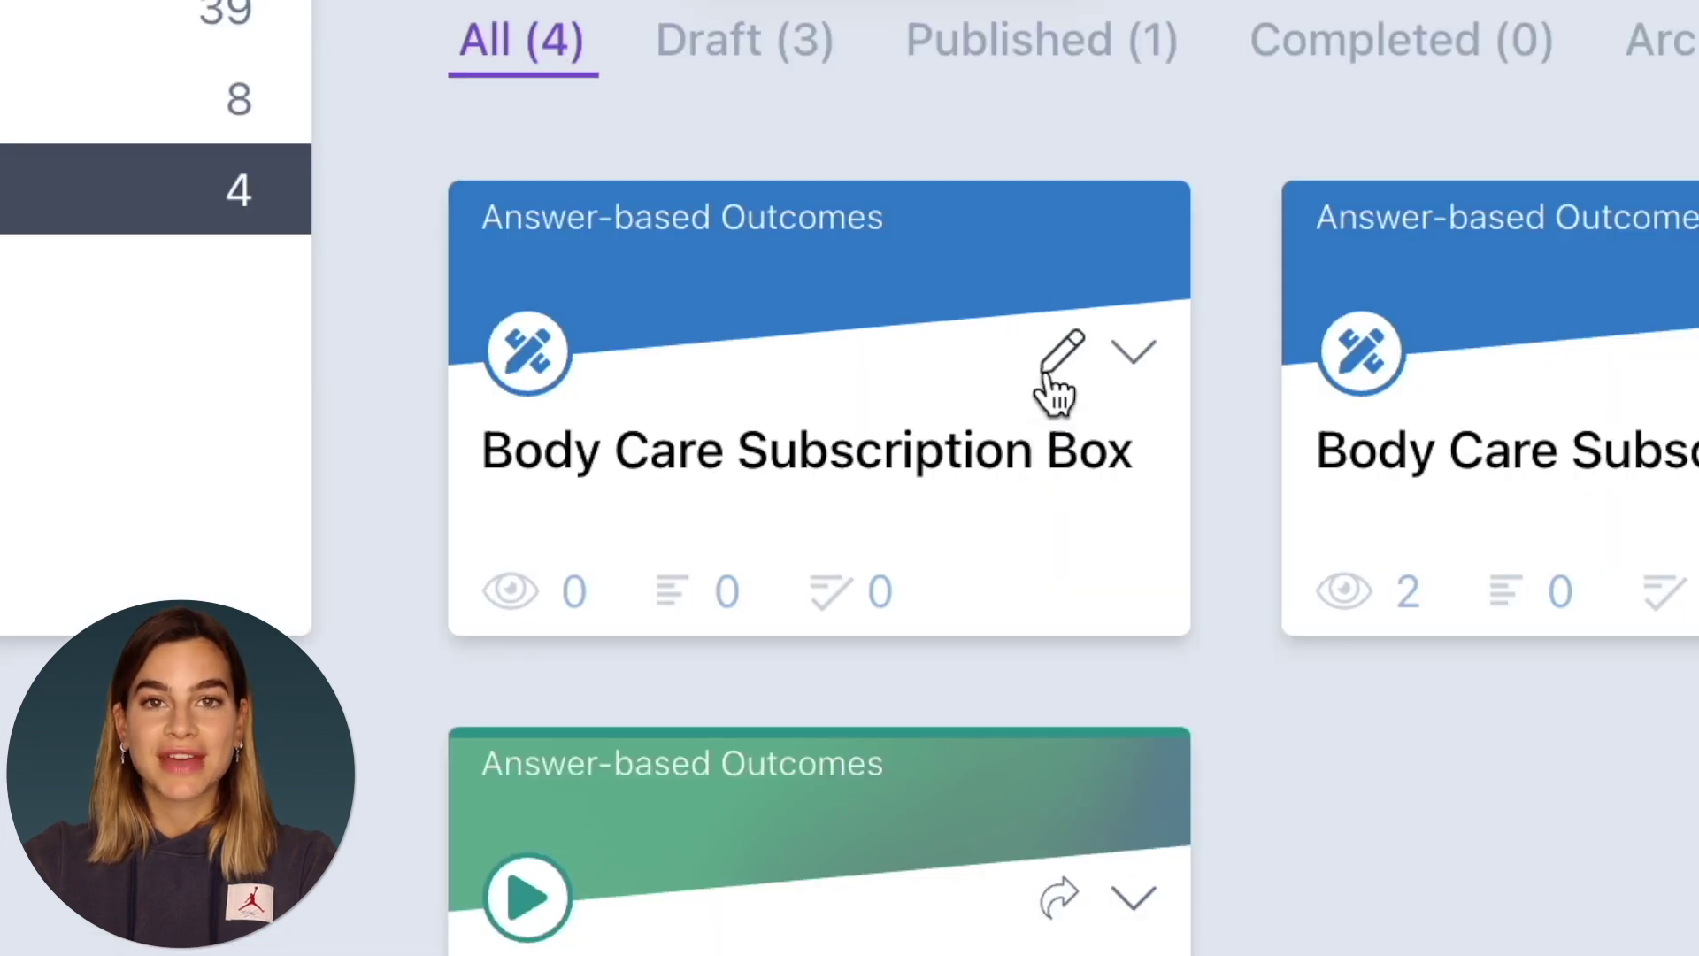
- Open the Body Care Subscription Box project and scroll to its email notification settings
left_click(1060, 363)
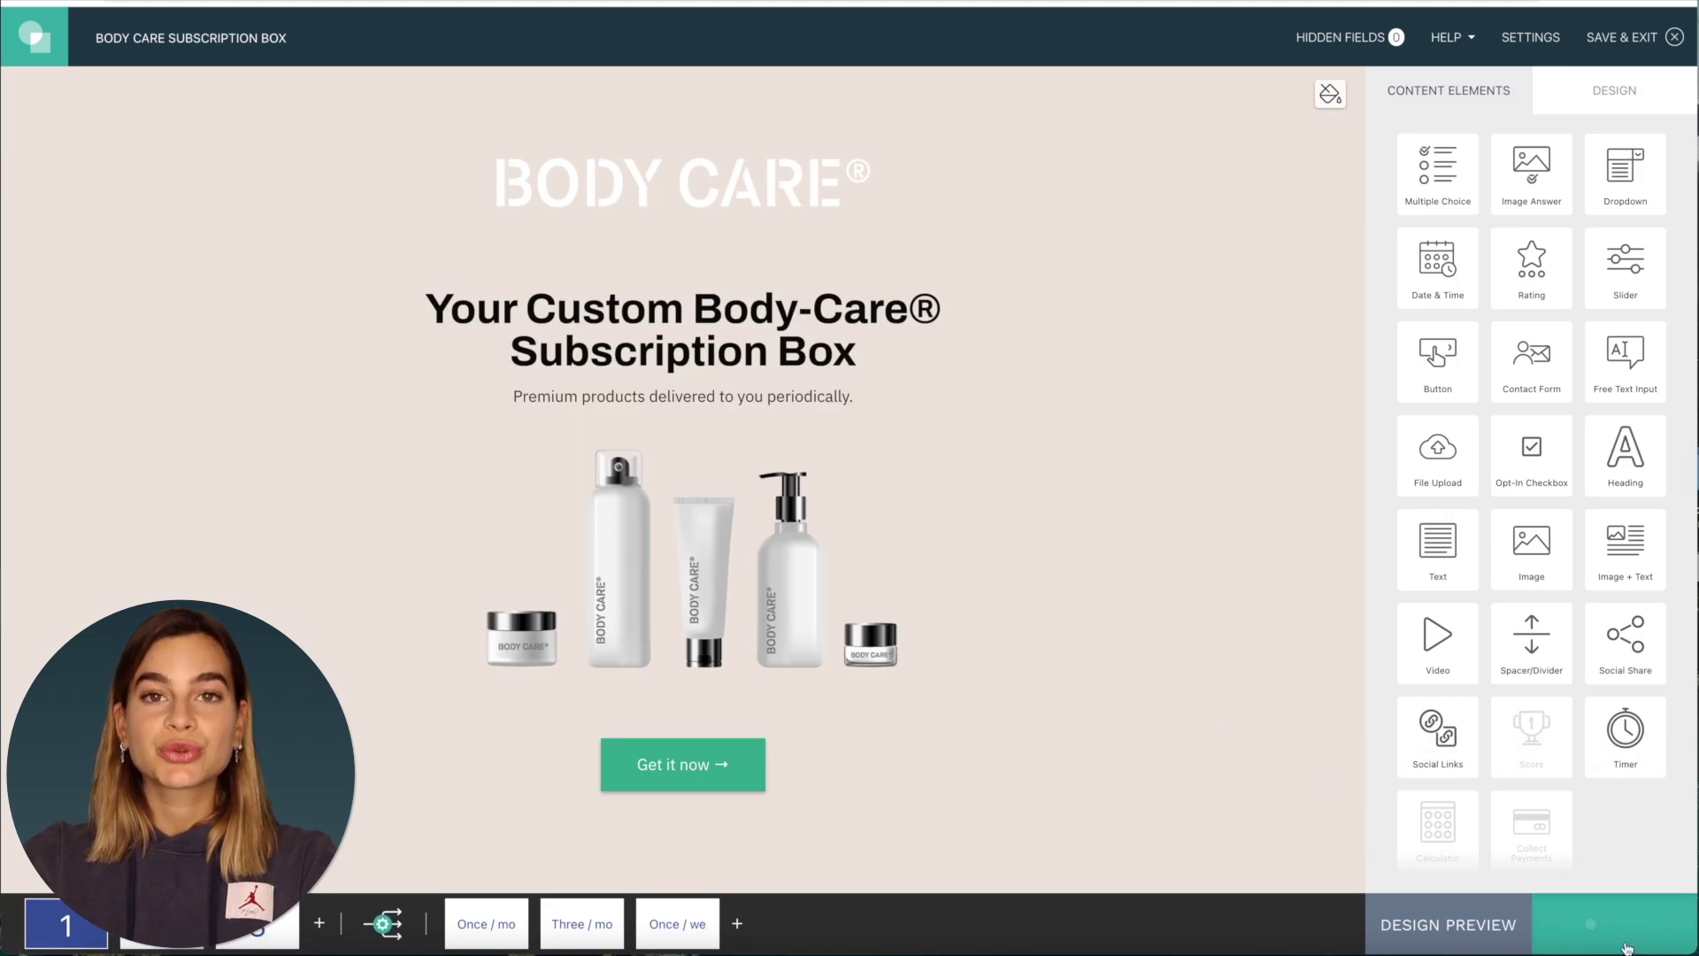
scroll(952, 659, "down", 7)
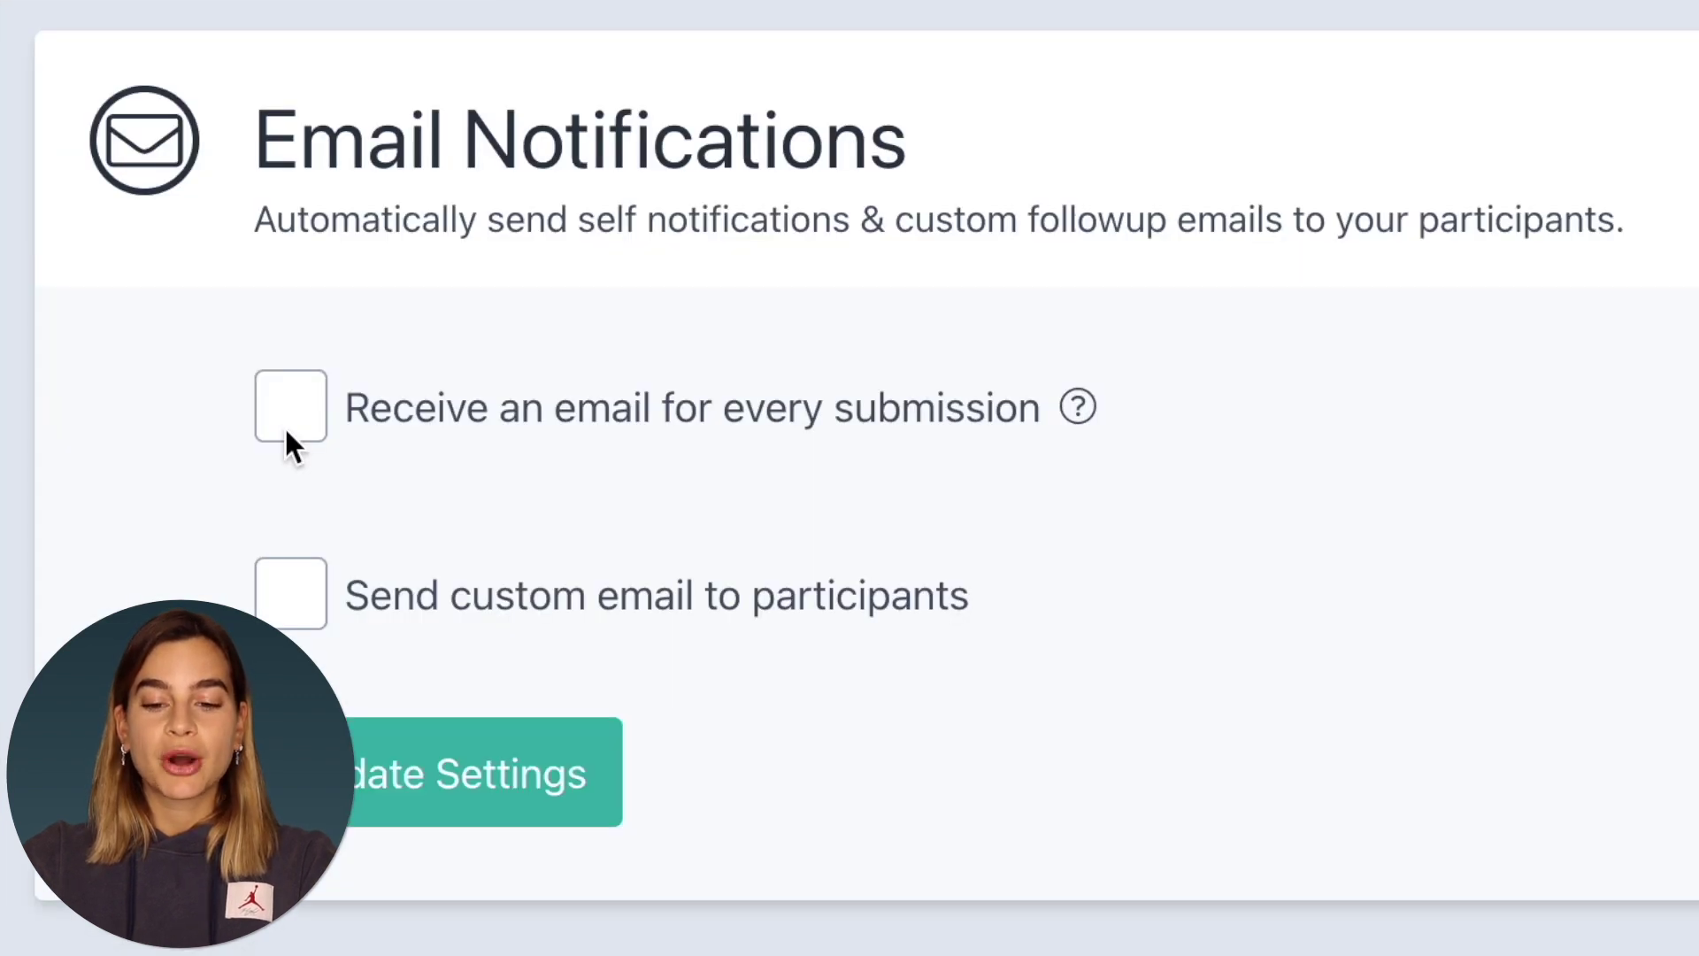
- Email every submission to your own address when 'Payment is successful', and enable custom participant emails
left_click(284, 426)
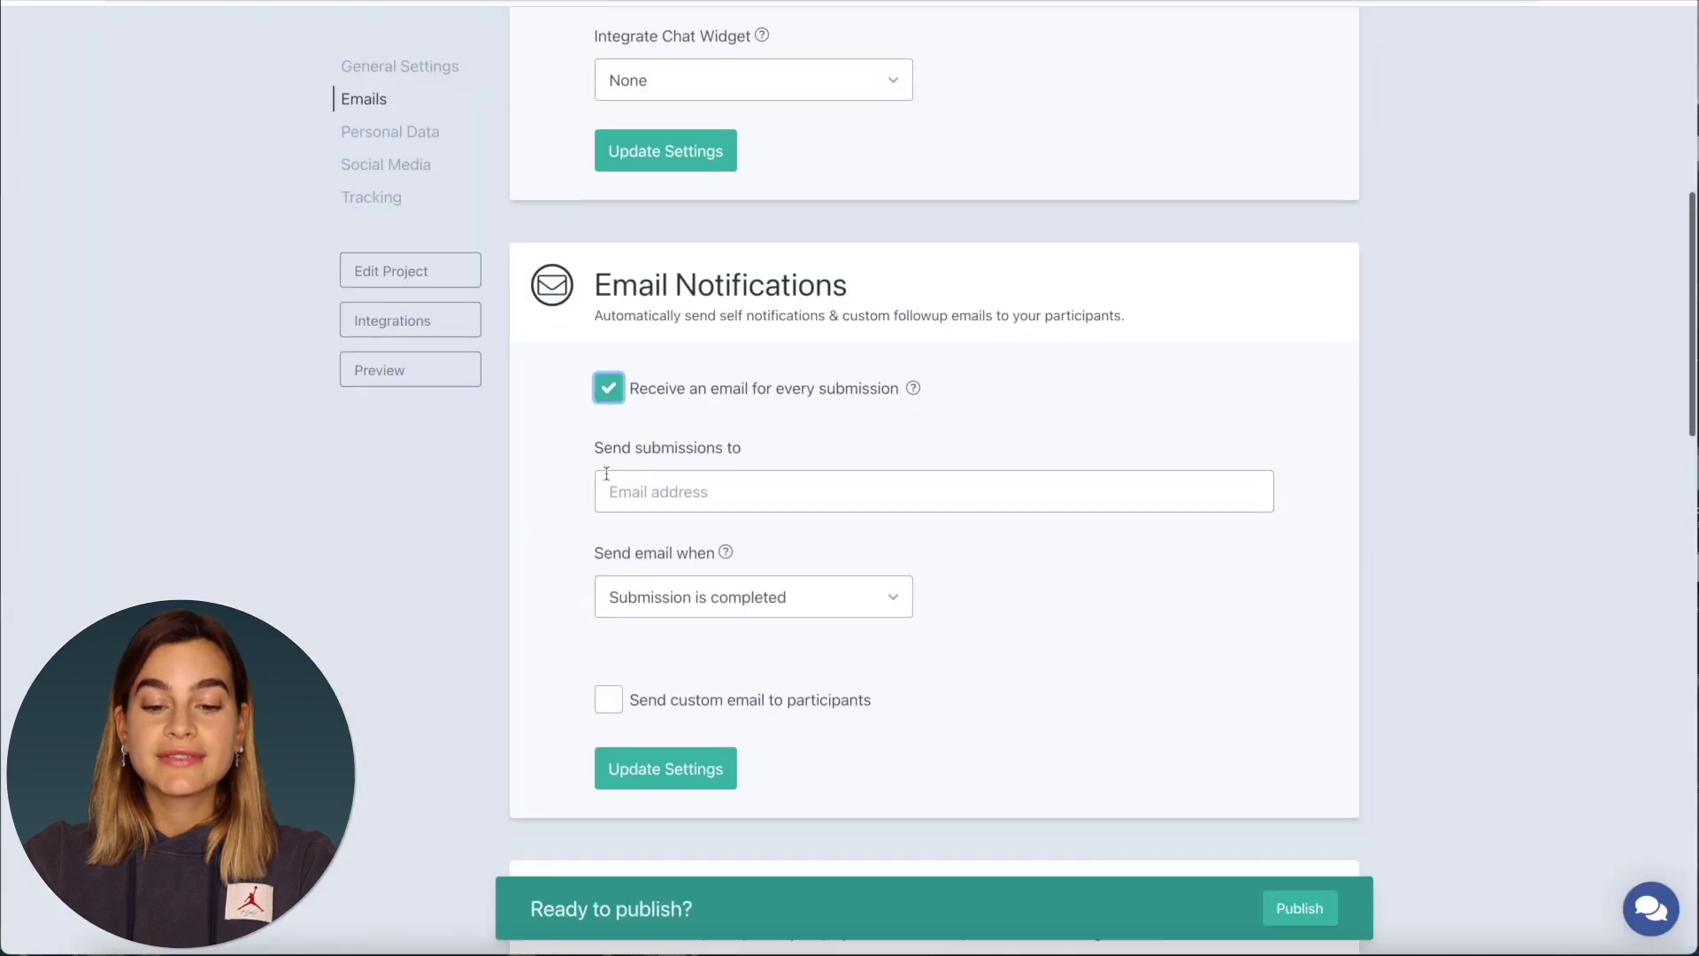
scroll(290, 623, "down", 1)
left_click(803, 464)
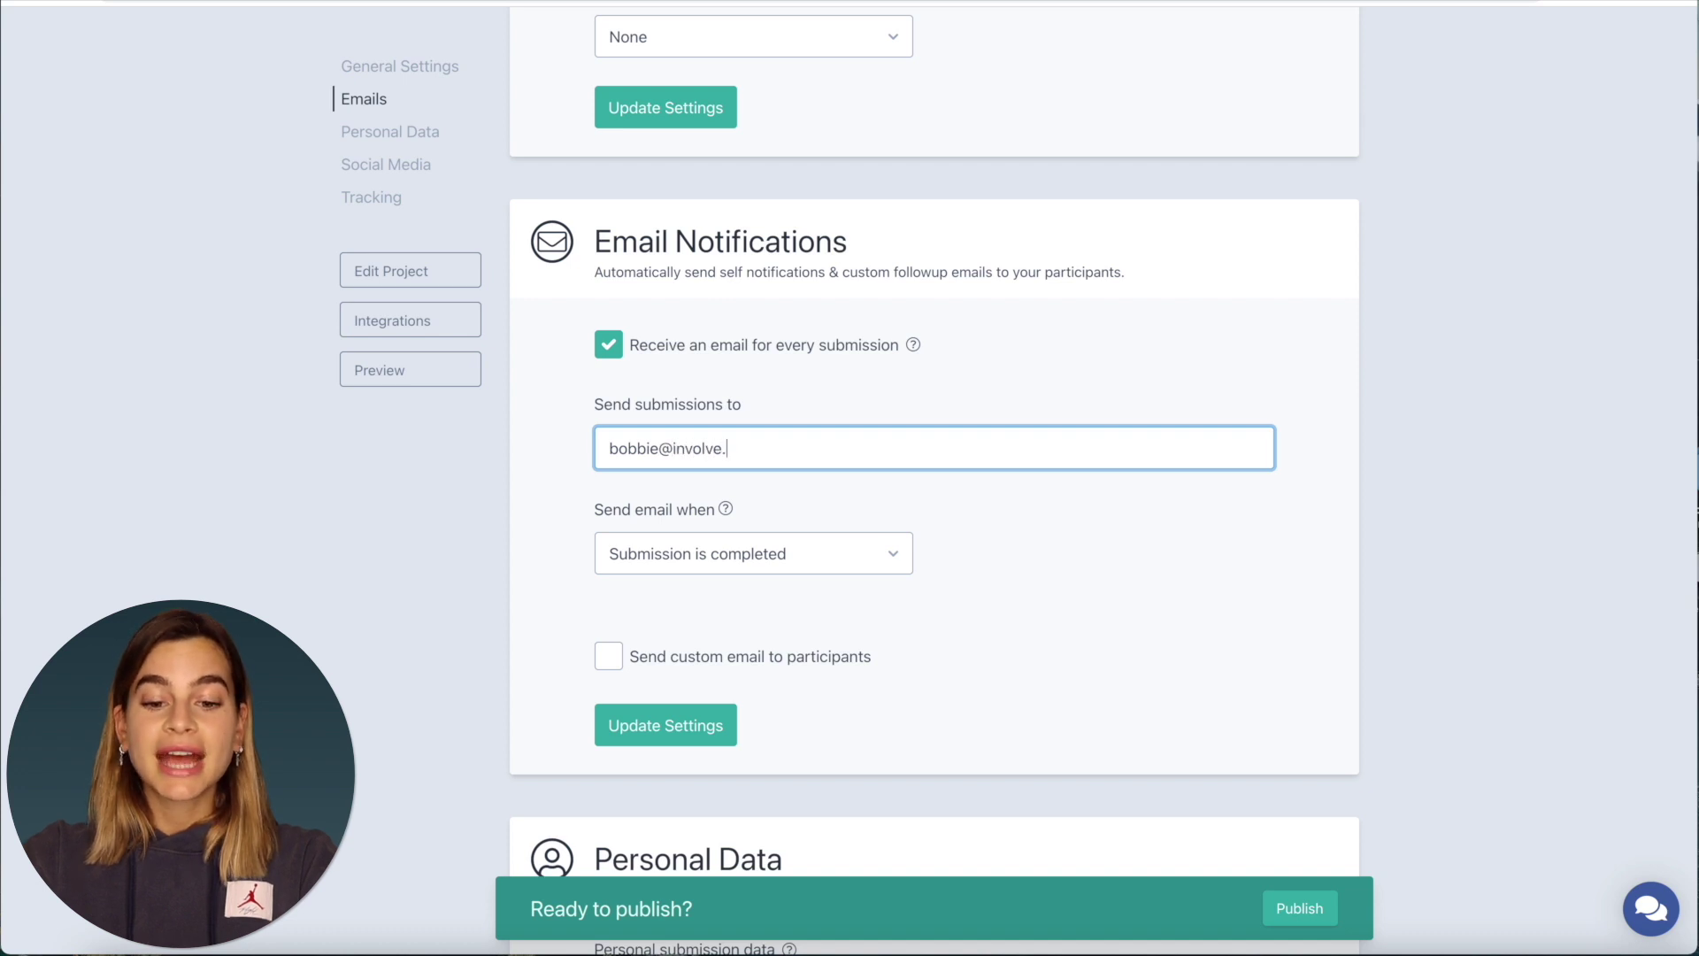
left_click(872, 557)
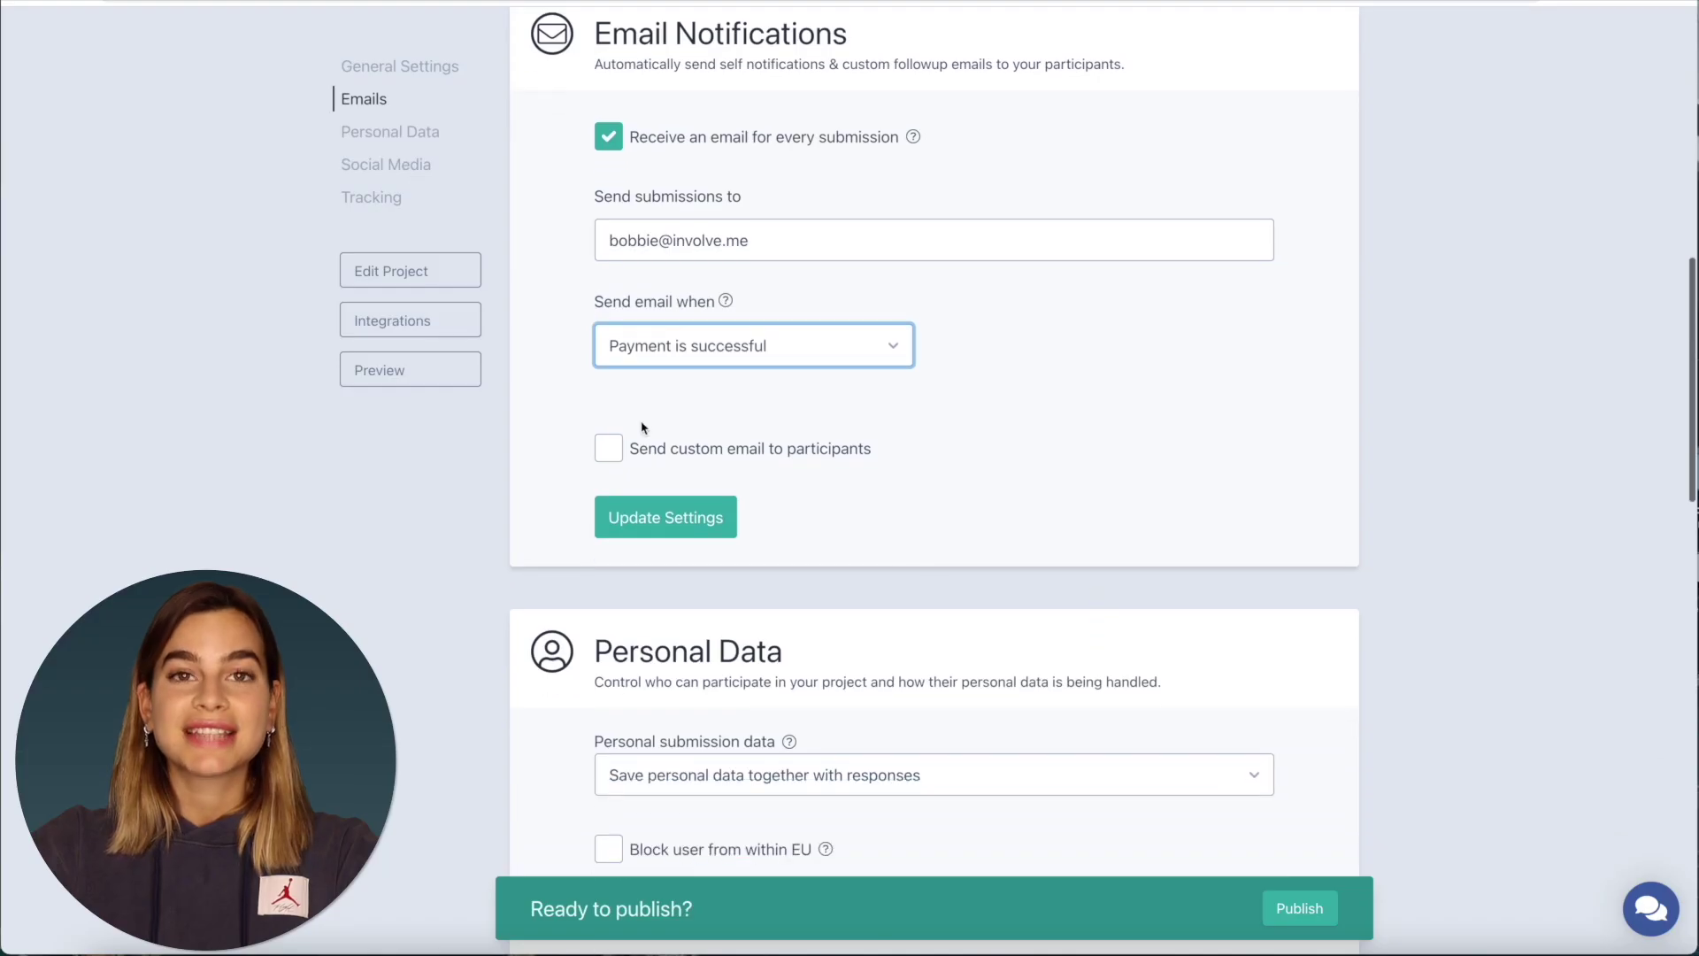
left_click(607, 450)
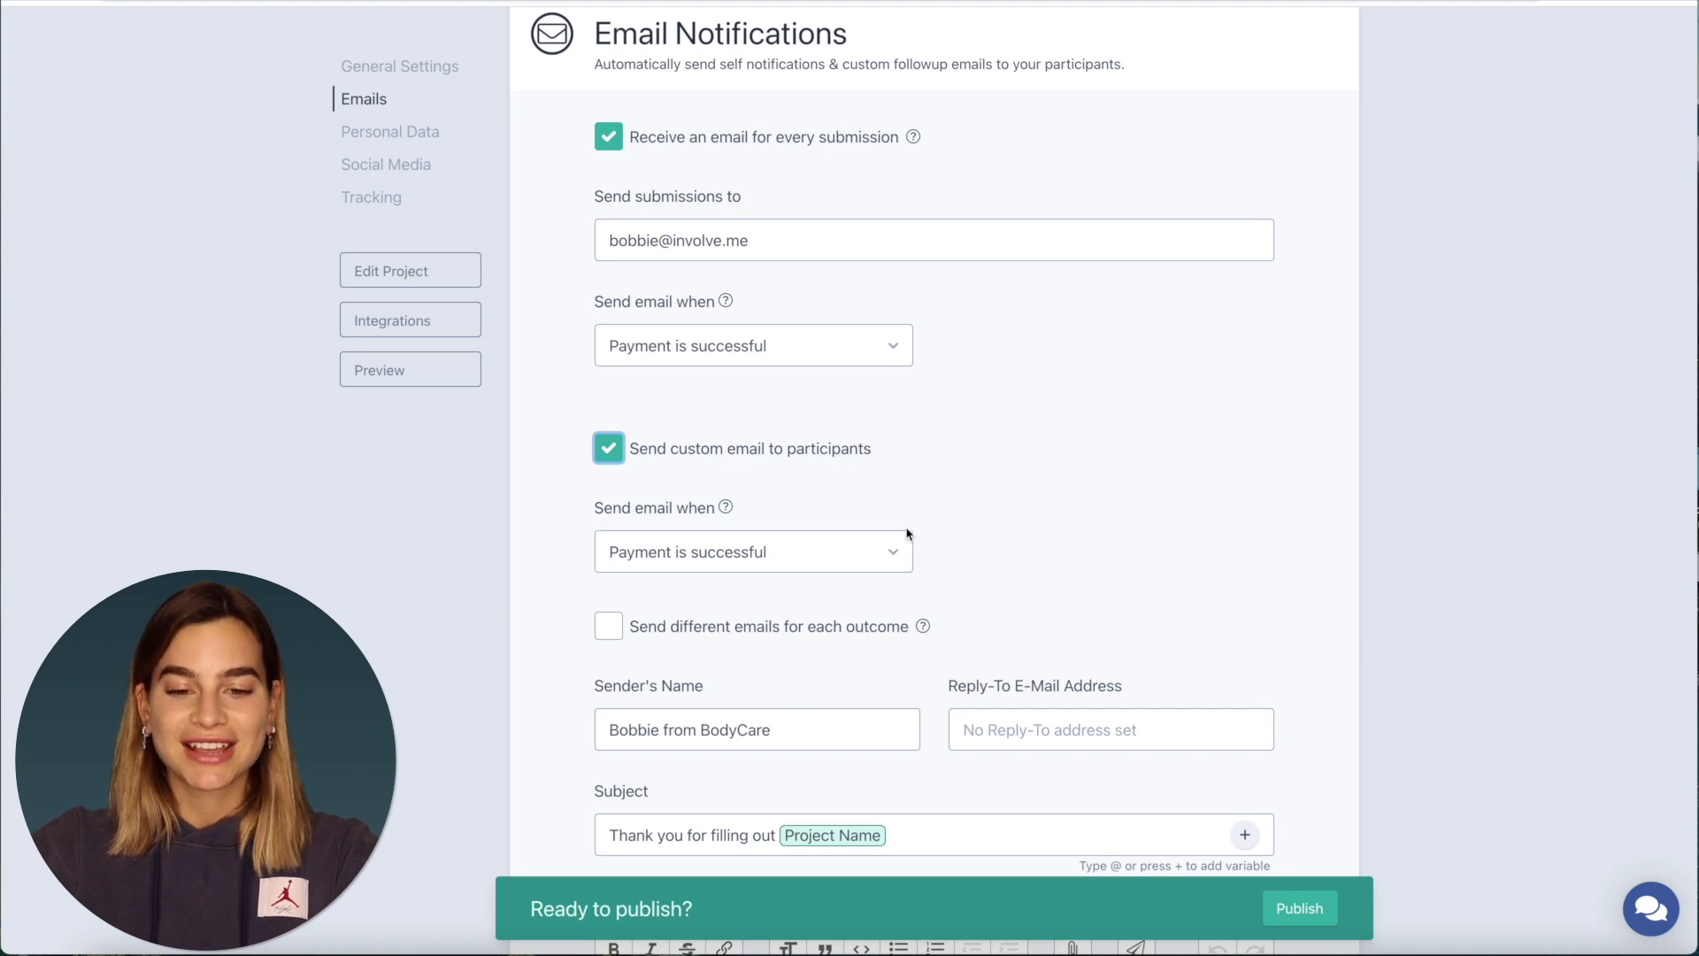
- Keep 'Payment is successful' as the trigger for participant emails
scroll(908, 534, "down", 1)
left_click(873, 561)
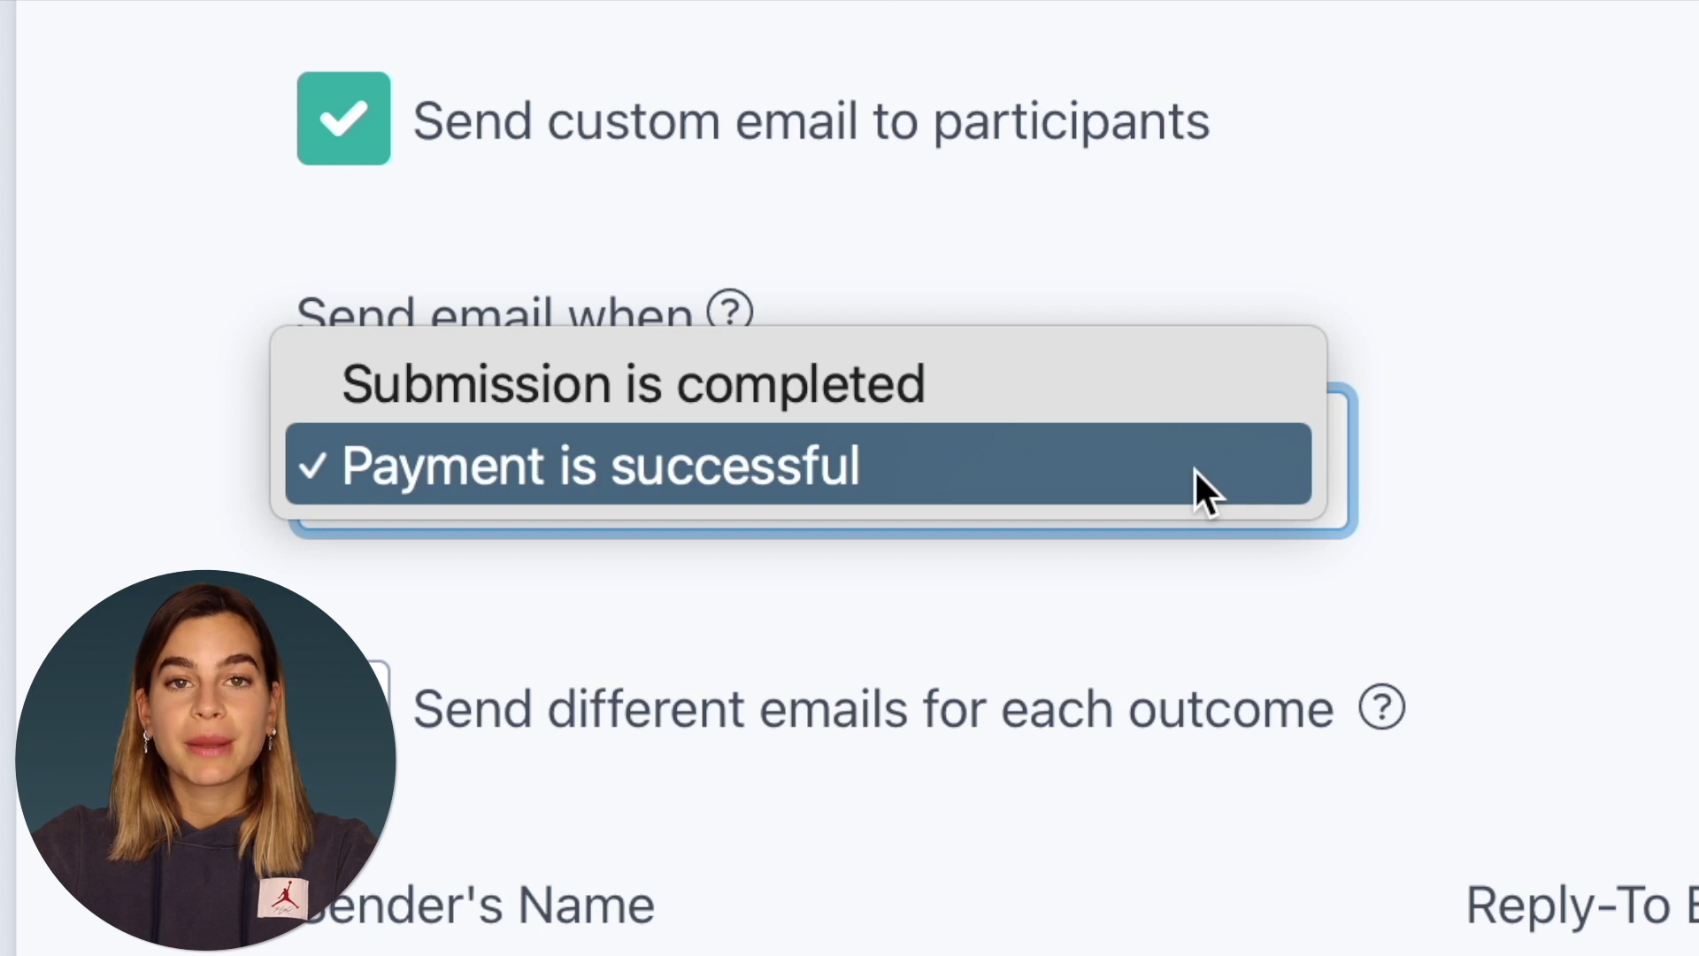
left_click(1194, 474)
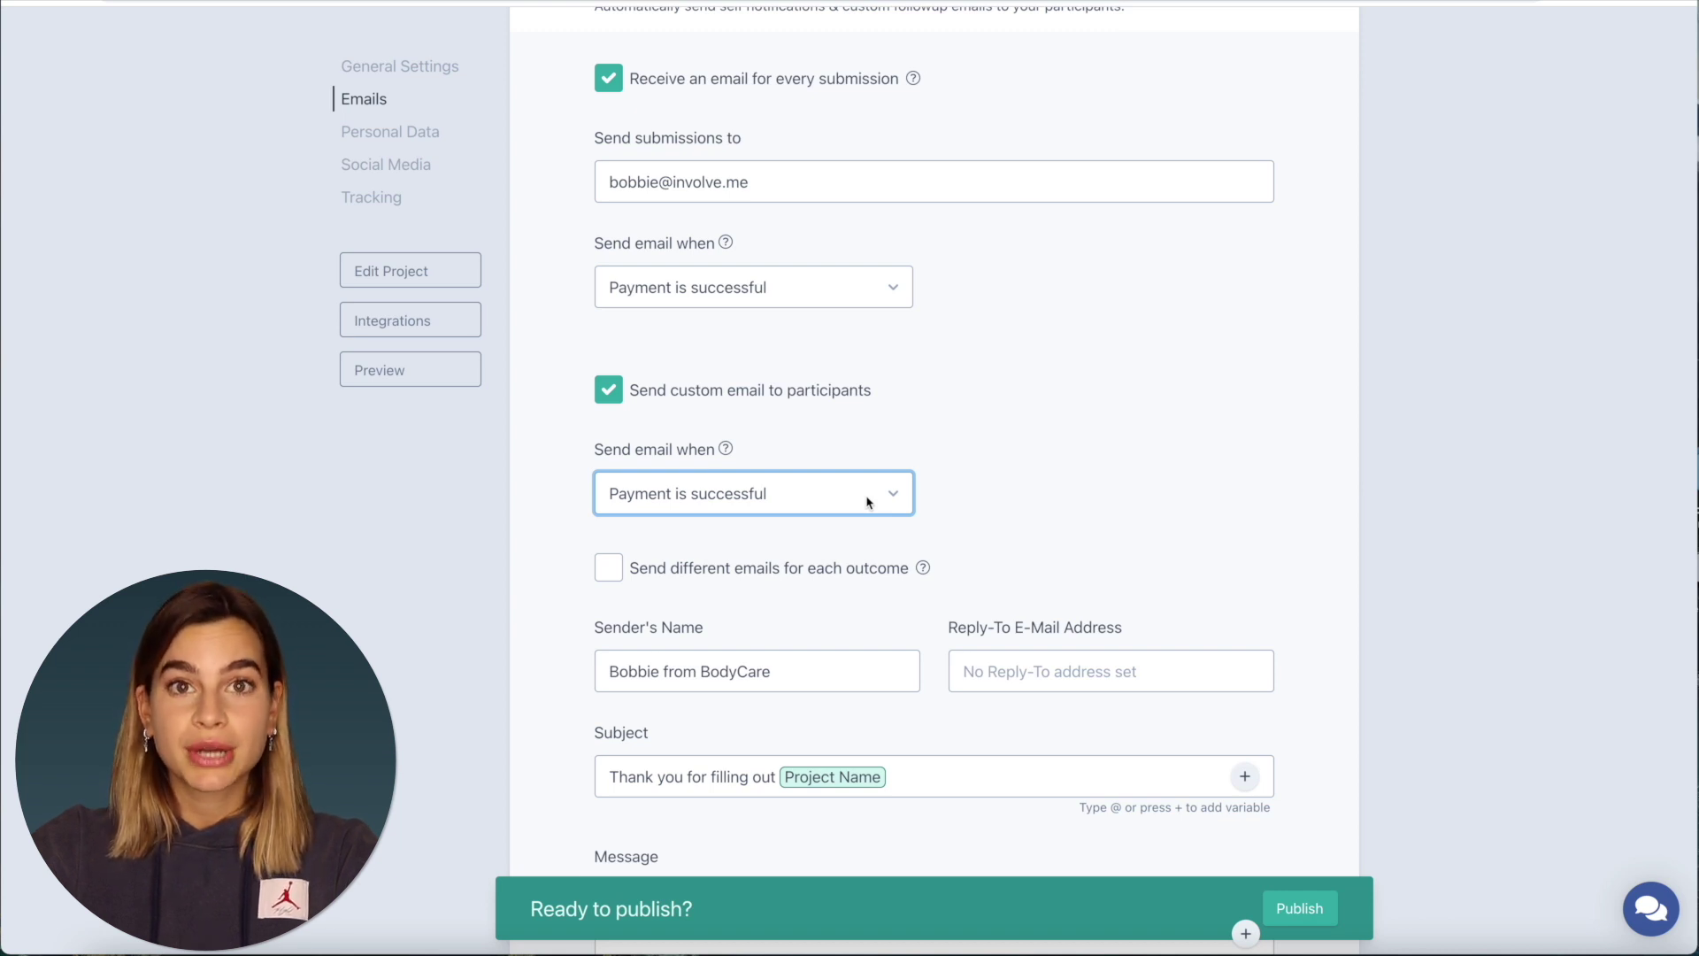
- Enable 'Send different emails for each outcome' and select the Three / mo outcome
scroll(868, 502, "down", 2)
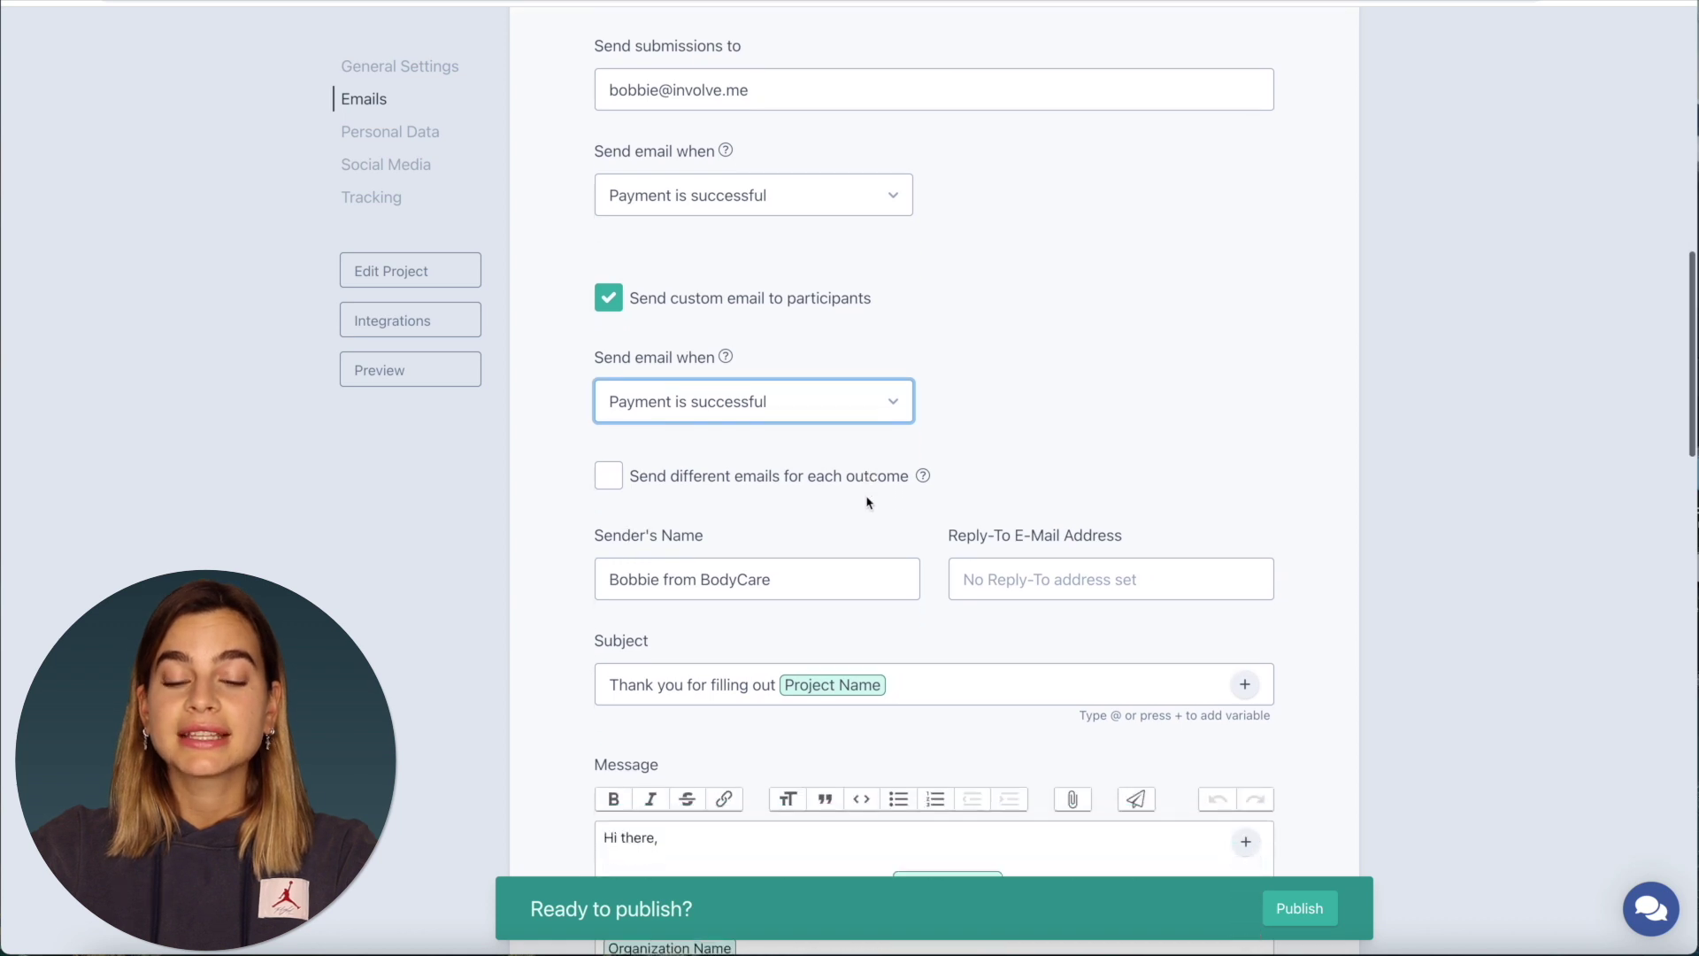
left_click(609, 476)
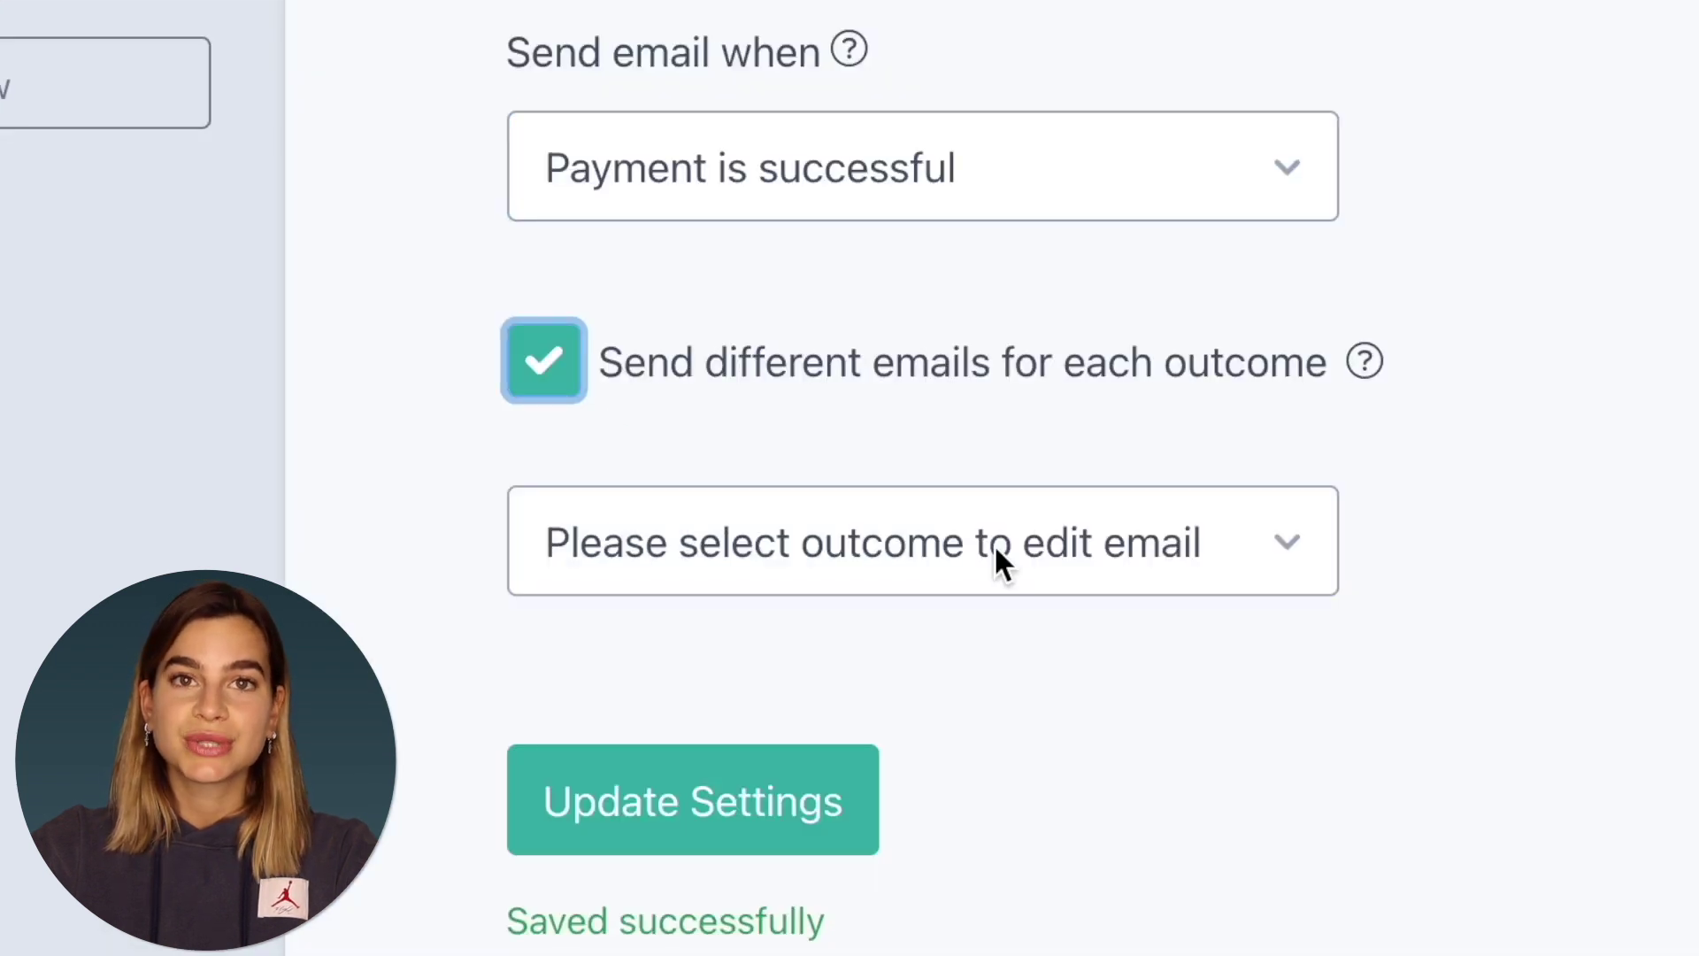
left_click(1126, 553)
key("Escape")
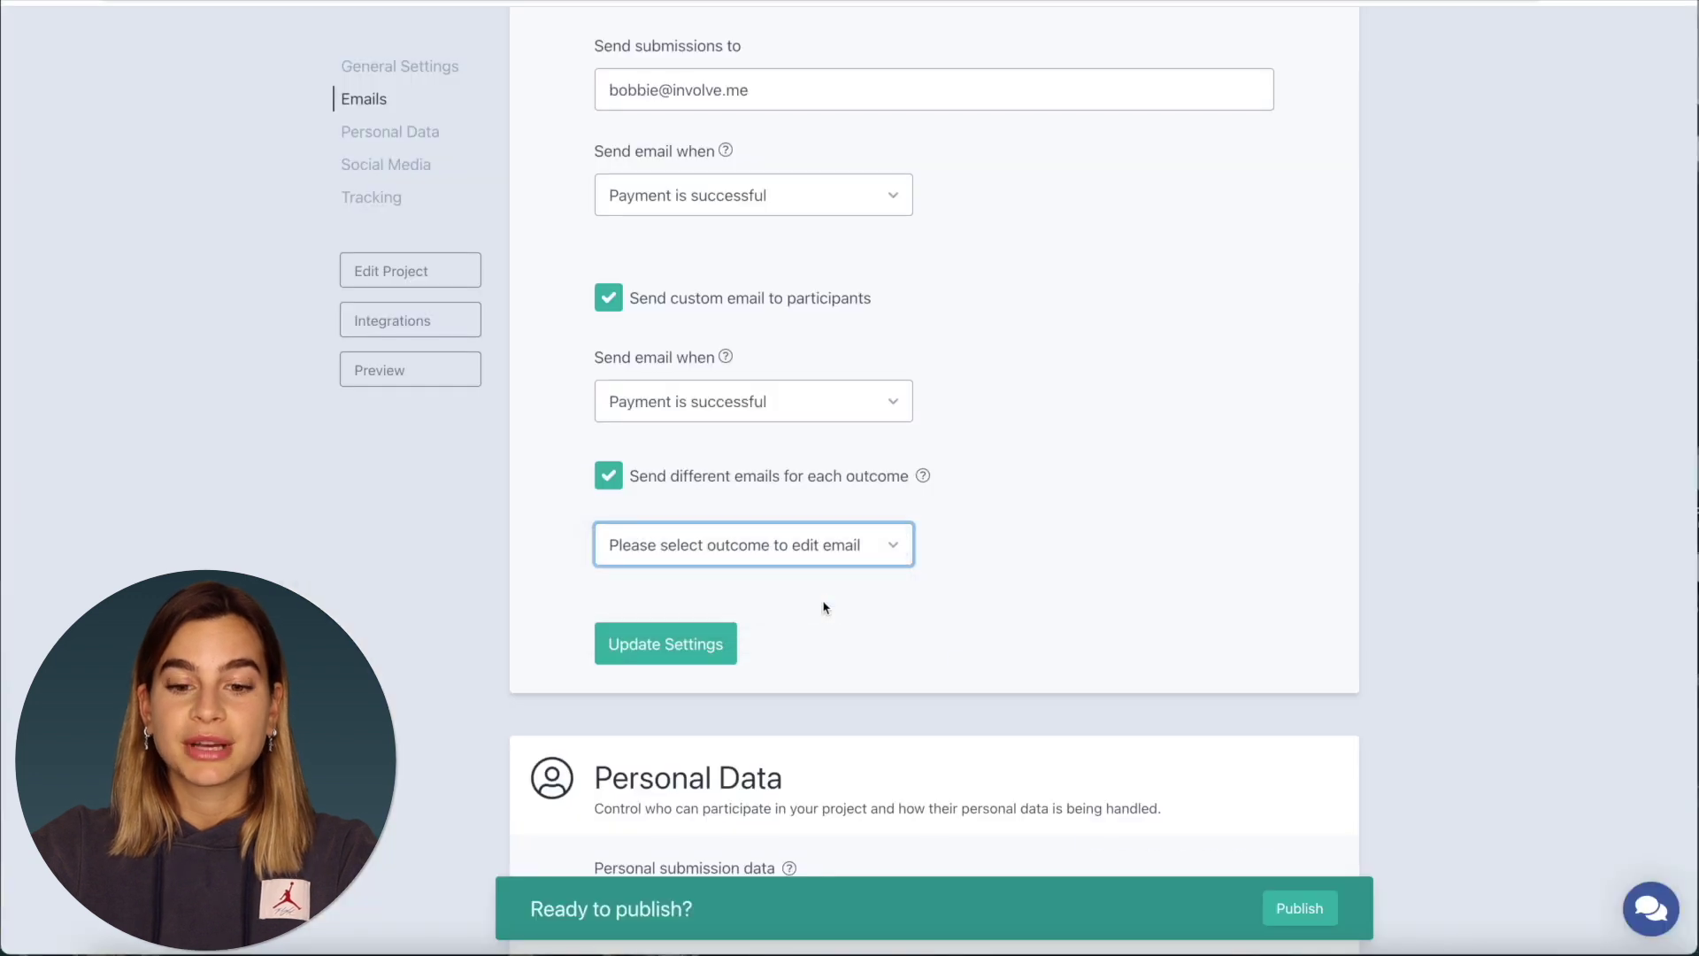
key("Down")
scroll(823, 602, "down", 2)
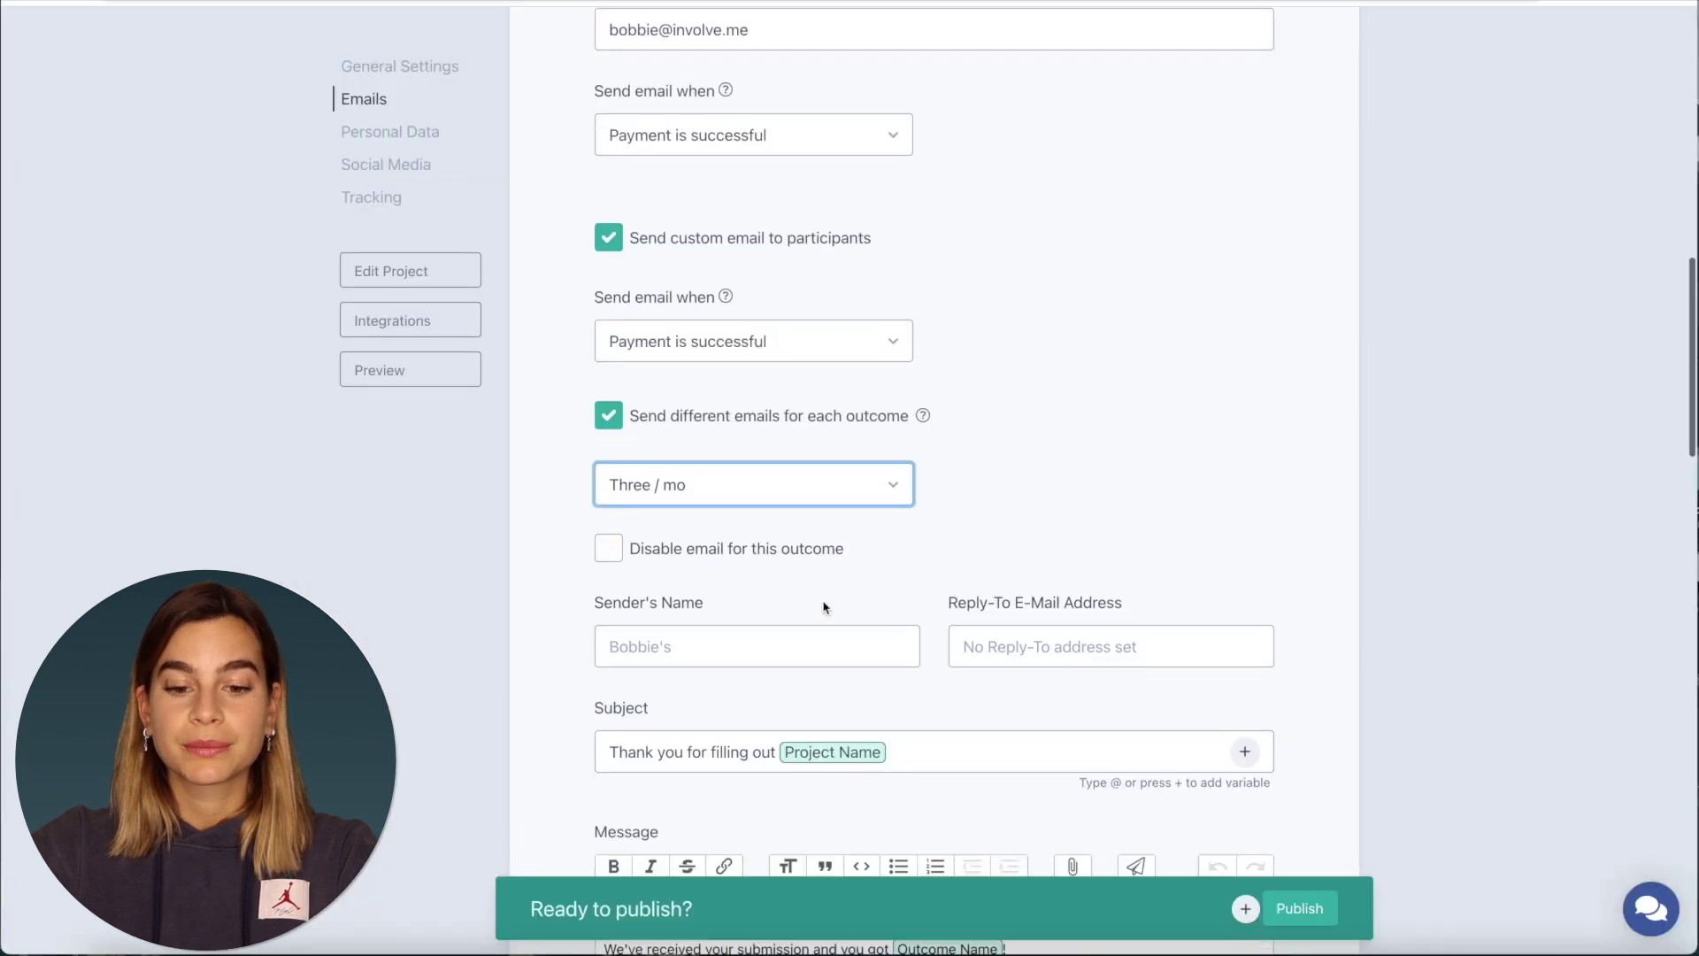
- Enter the sender's name and a reply-to email address for the Three / mo email
left_click(734, 576)
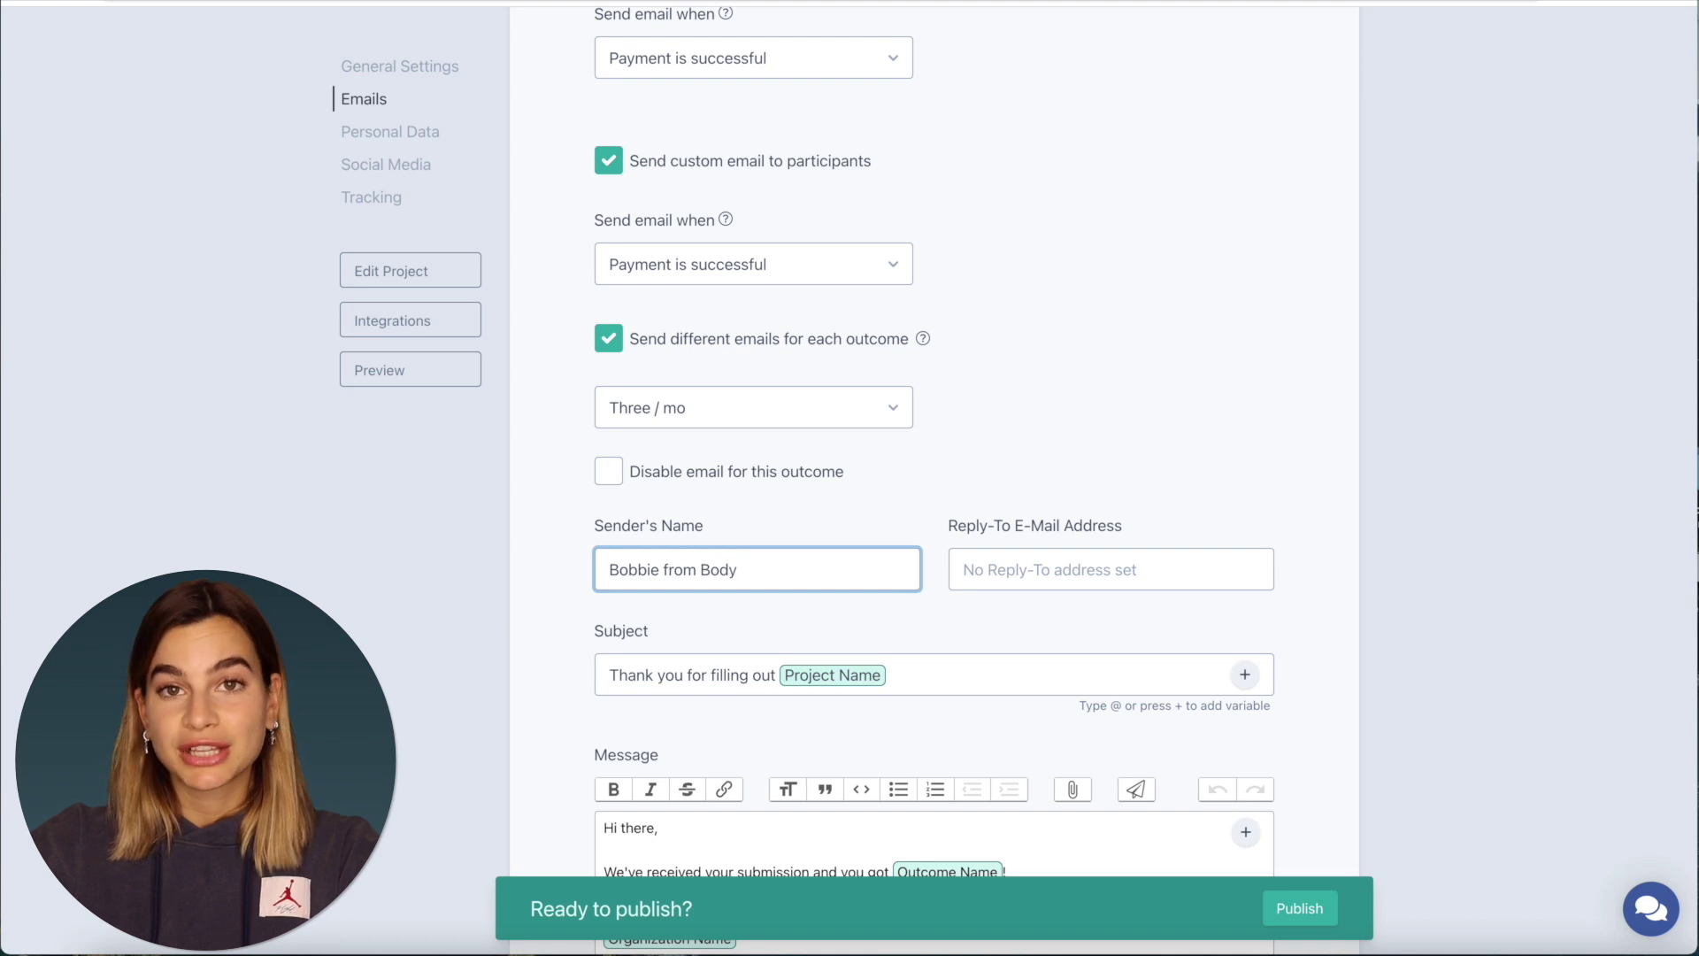
left_click(1110, 569)
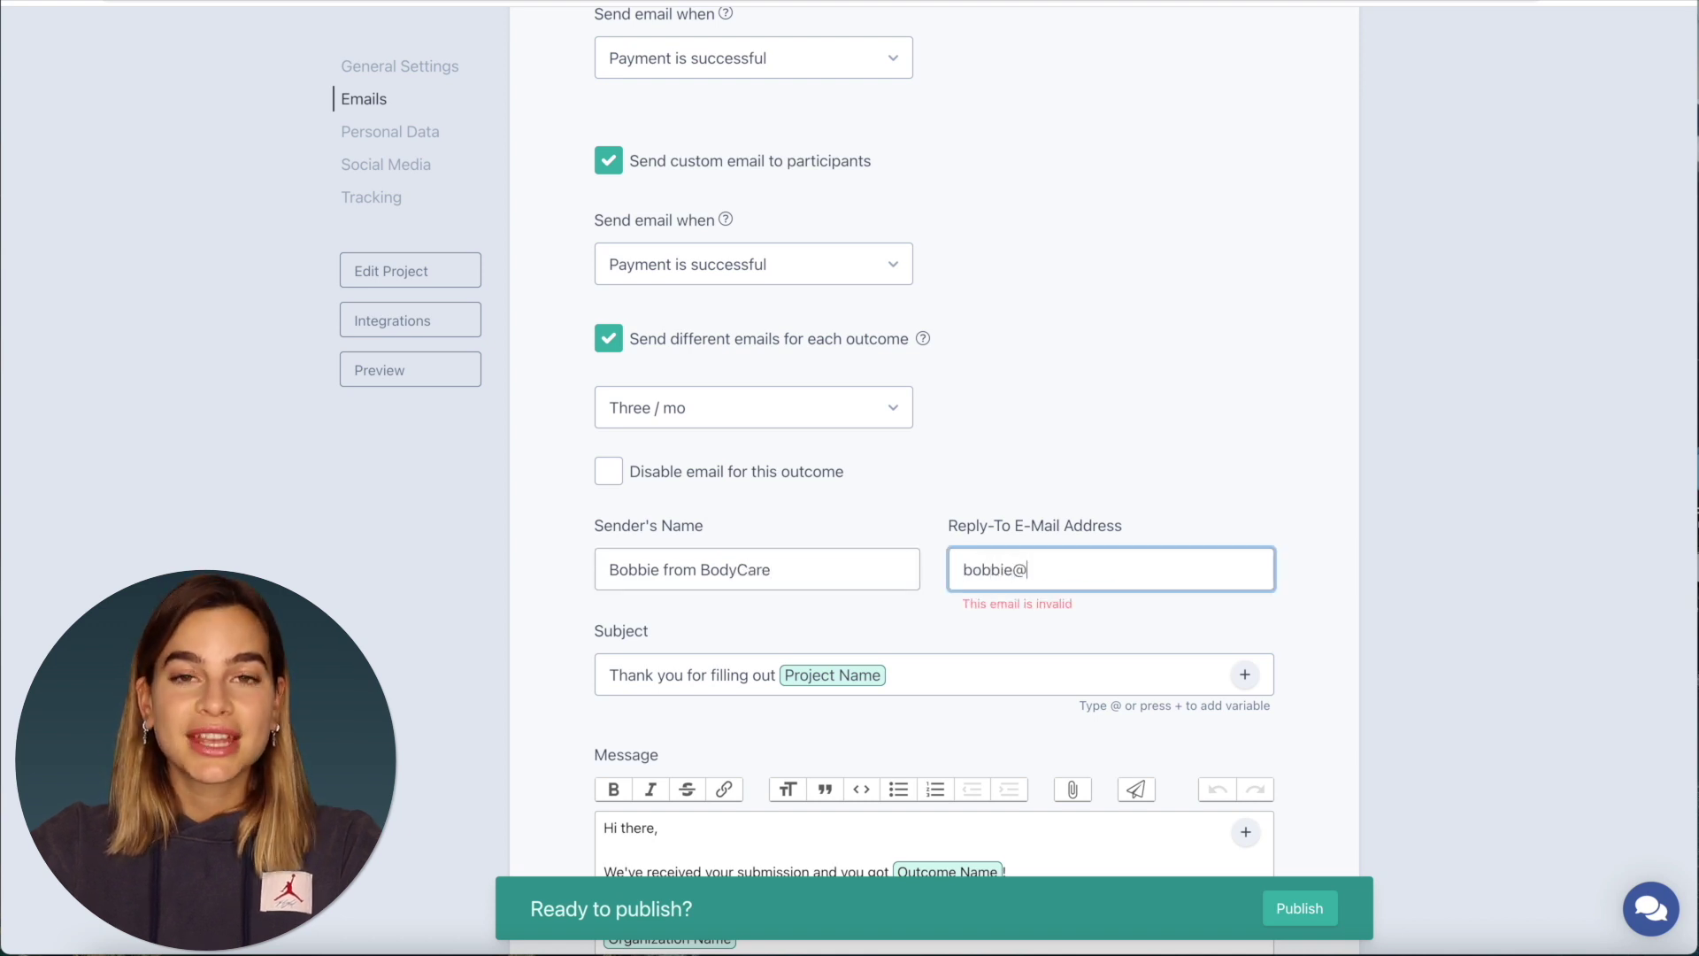
scroll(903, 538, "down", 2)
- Set the subject to 'Payment Confirmation for' followed by the Outcome Name variable
left_click(906, 542)
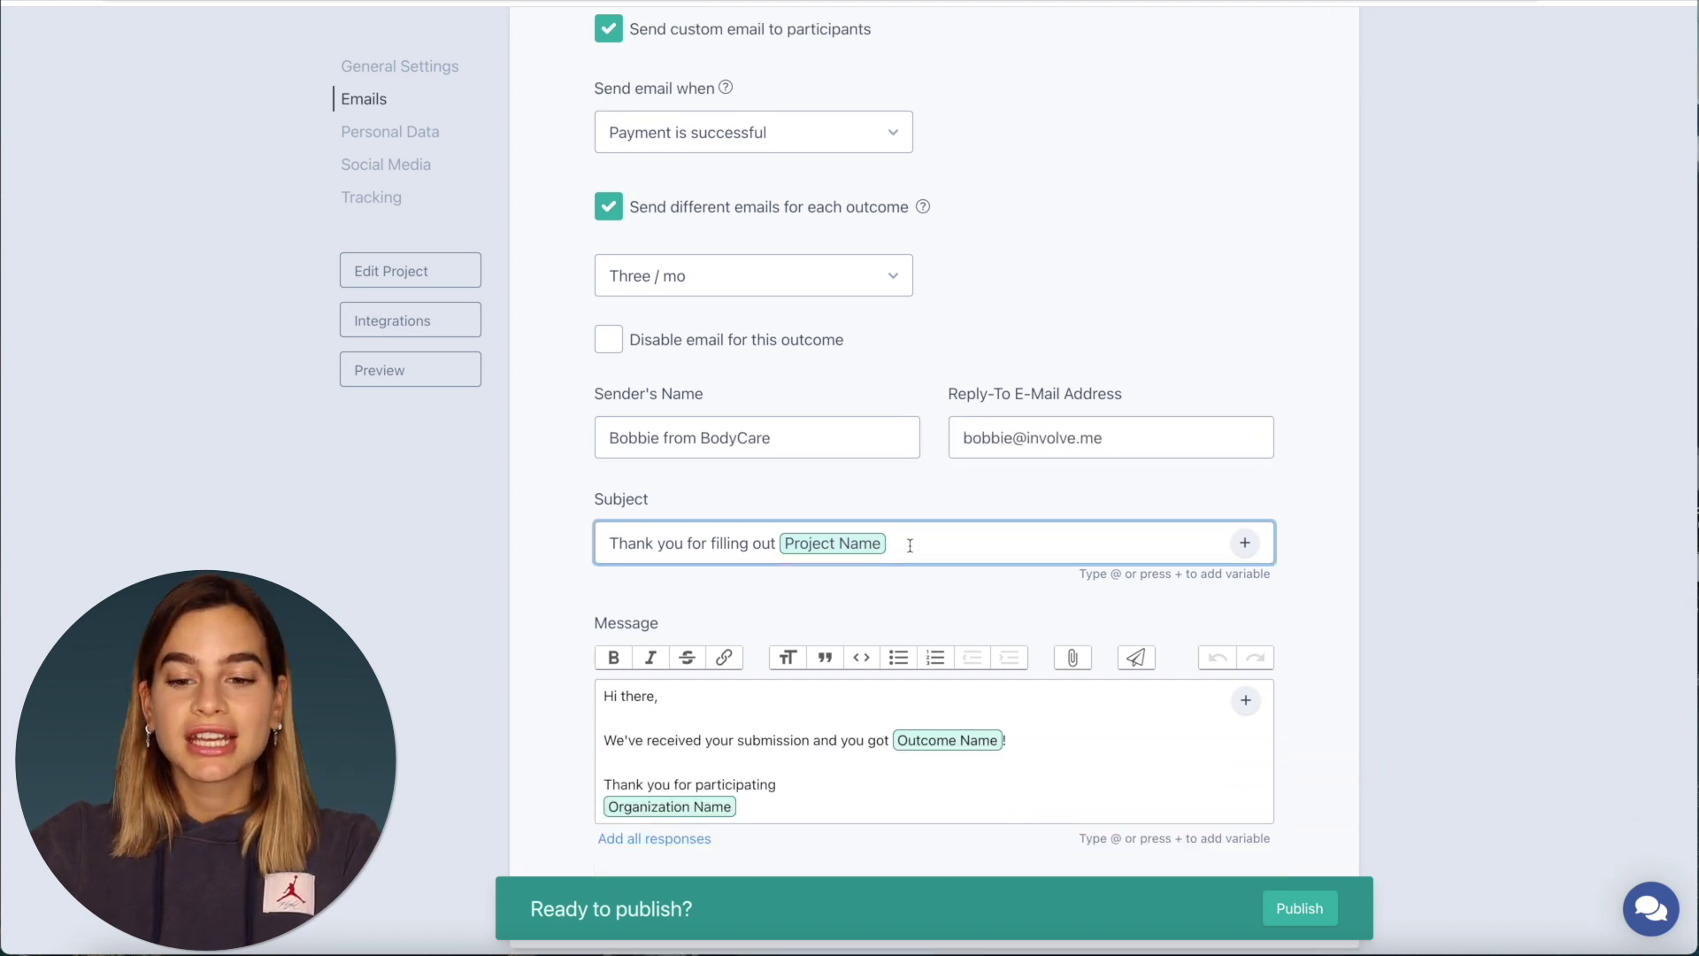
key("ctrl+a")
type("Pa")
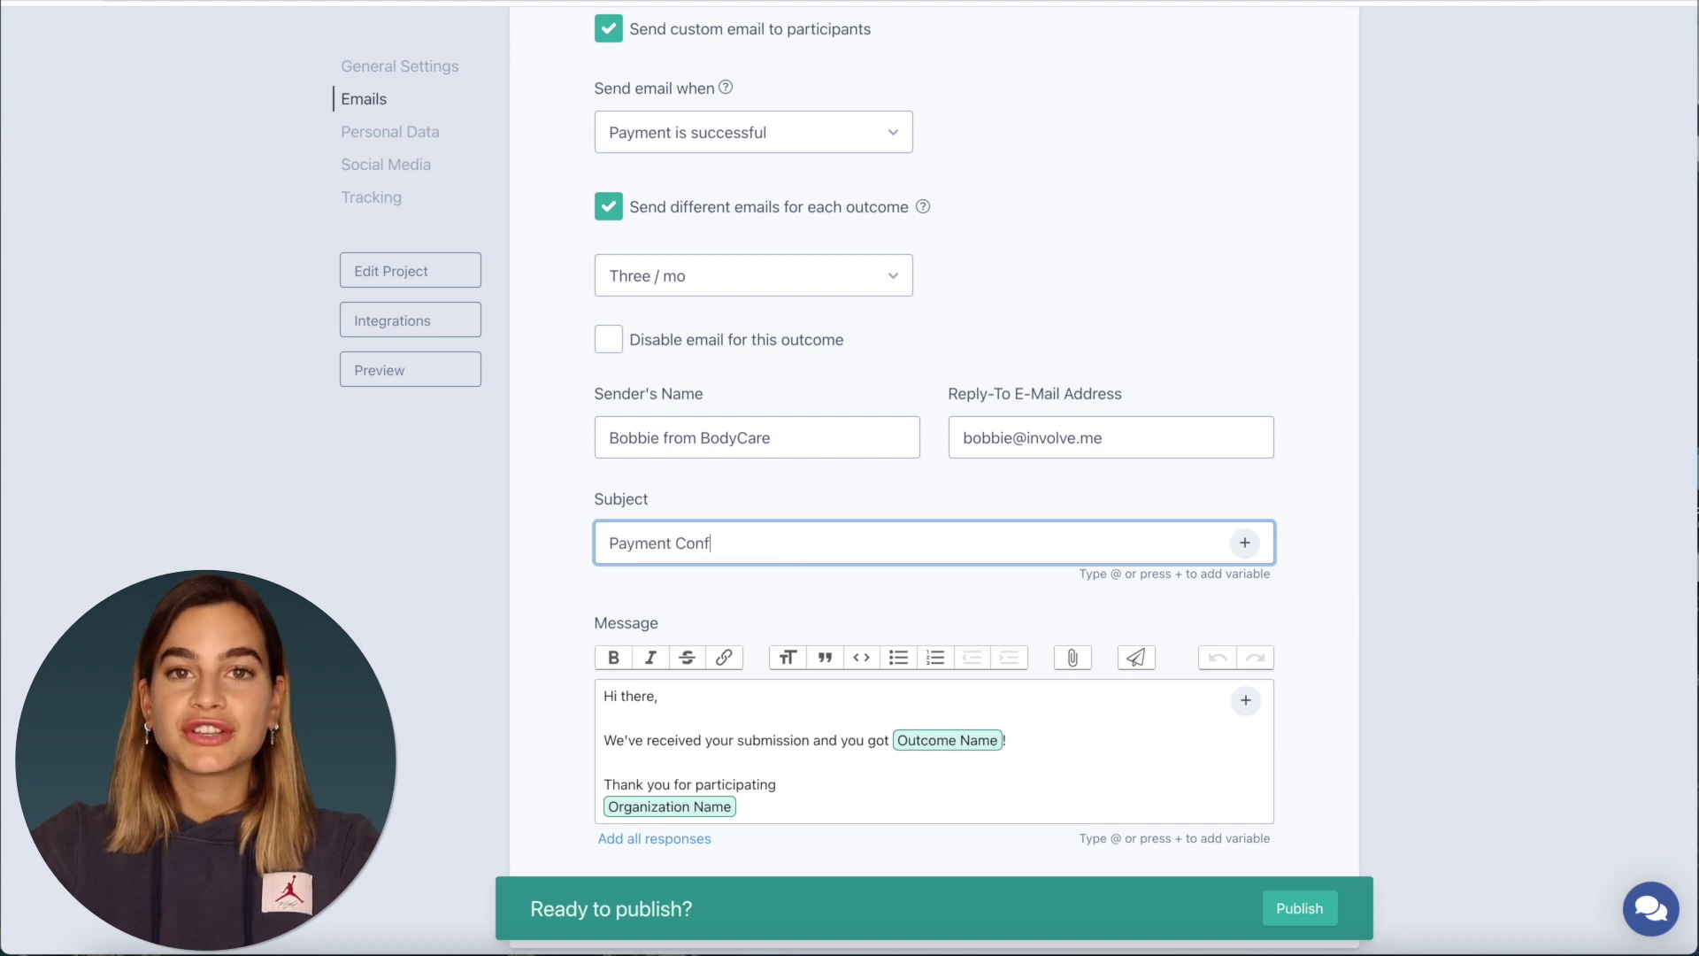
type("yment Confirmation for")
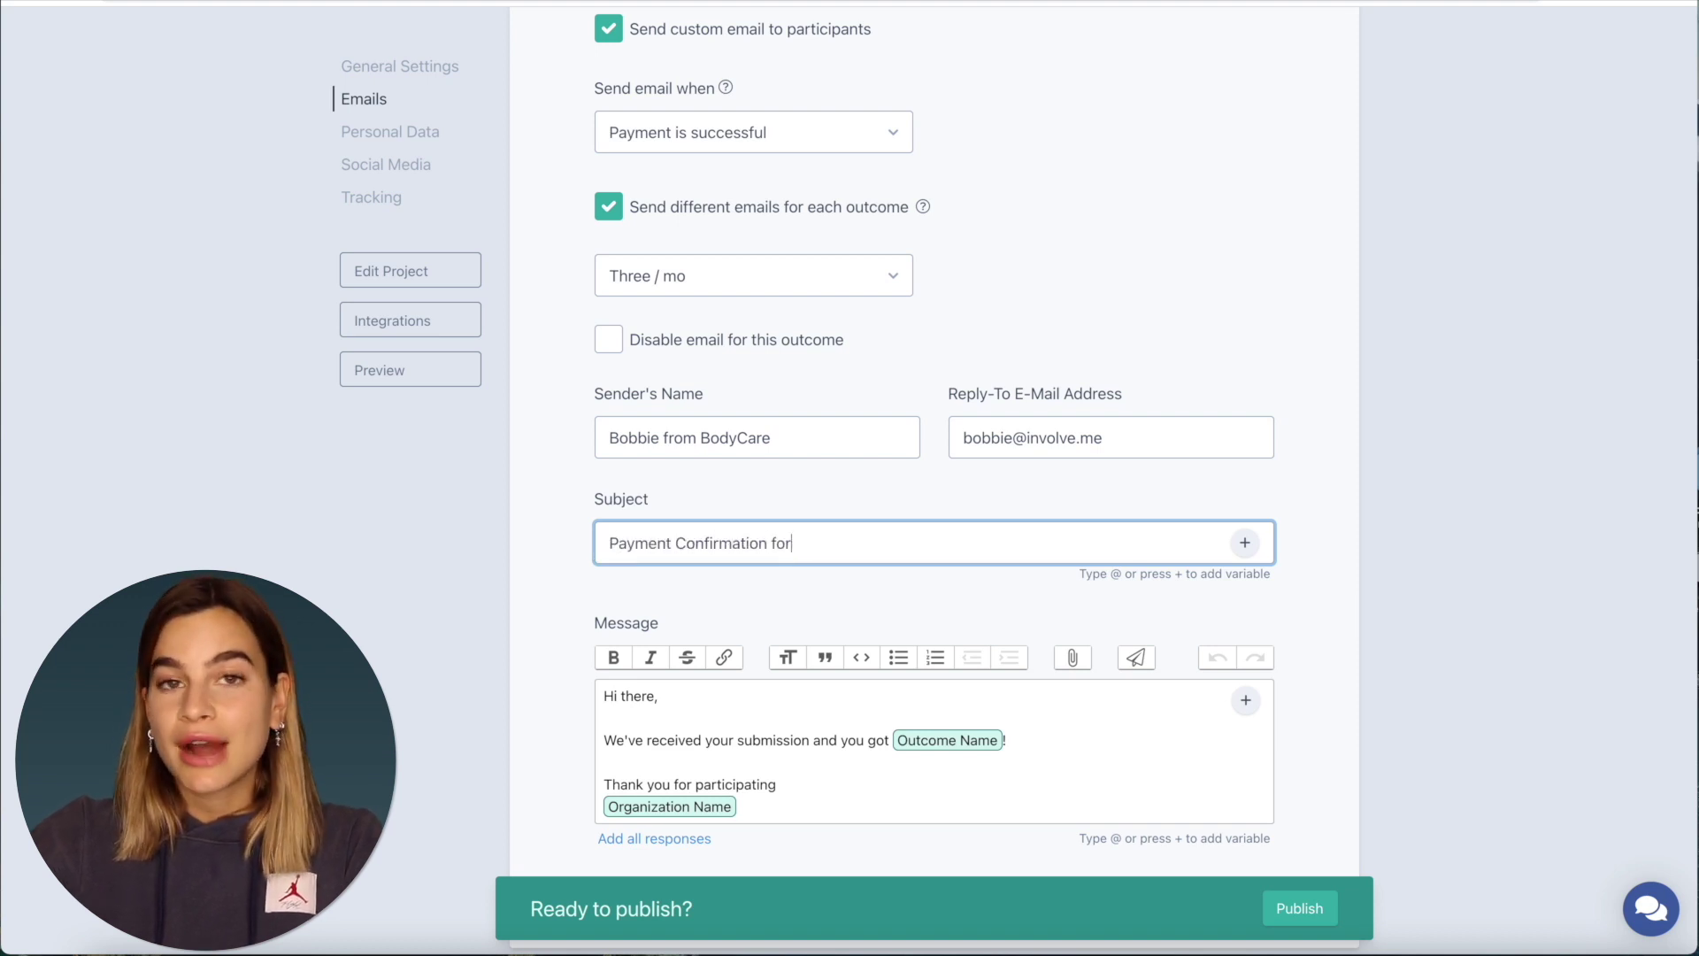
type(" @")
left_click(882, 584)
scroll(882, 581, "down", 2)
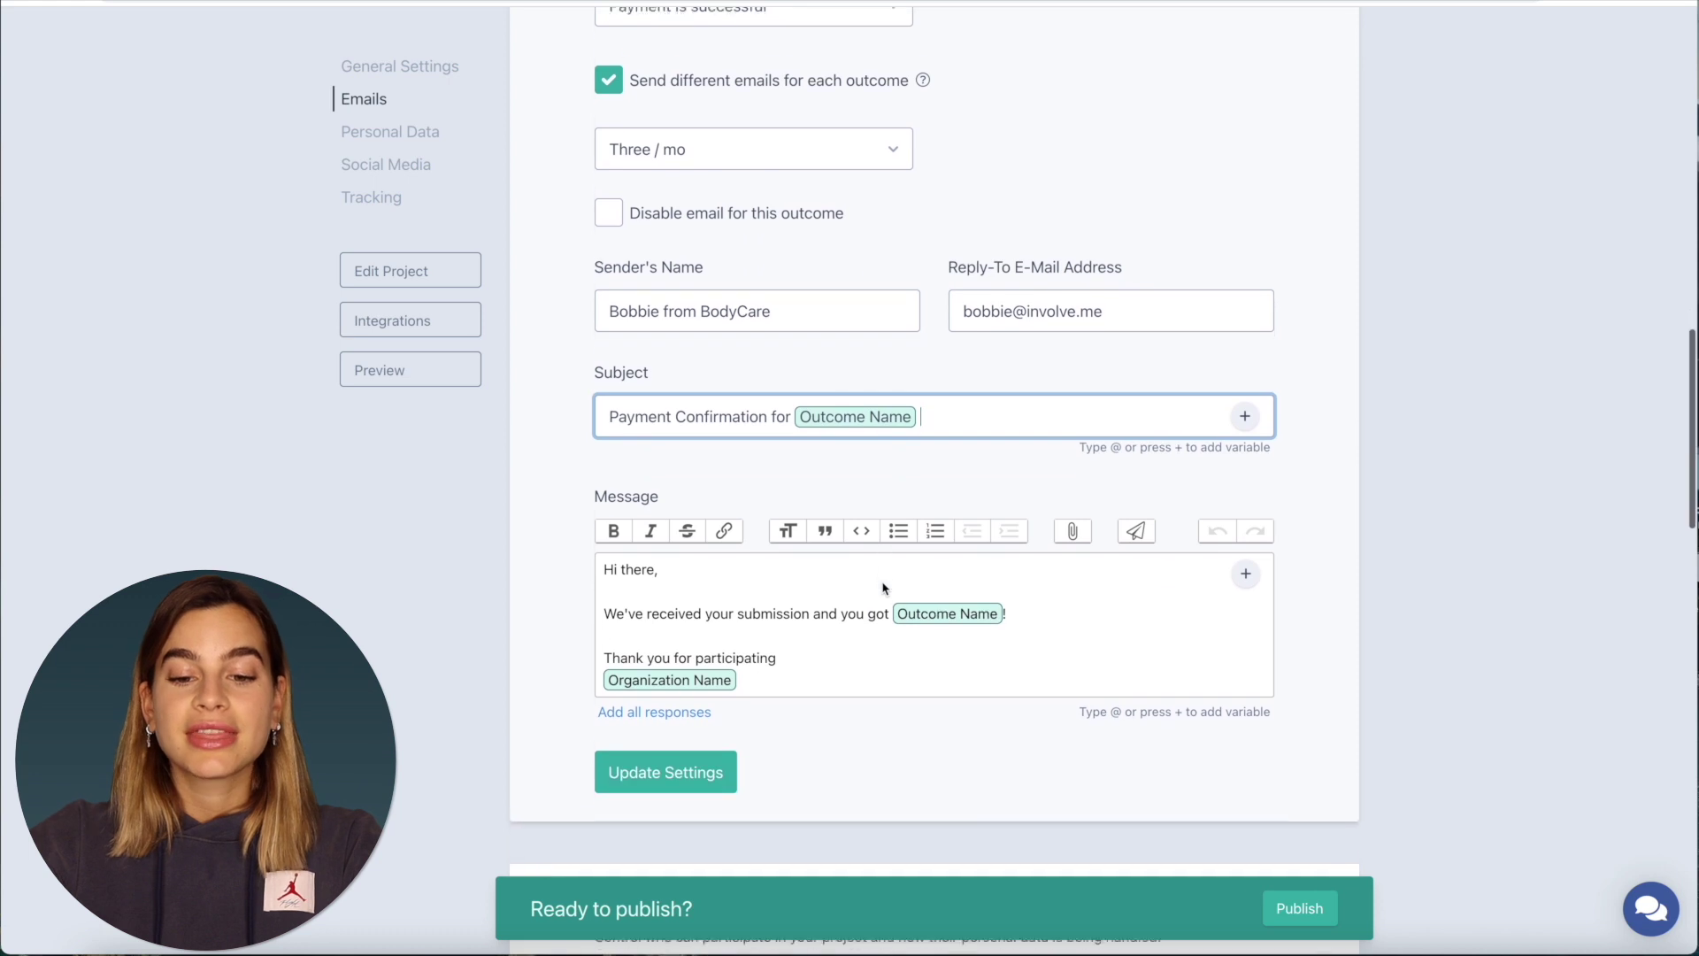
- Add the BodyCare header image at the top of the message
left_click(602, 556)
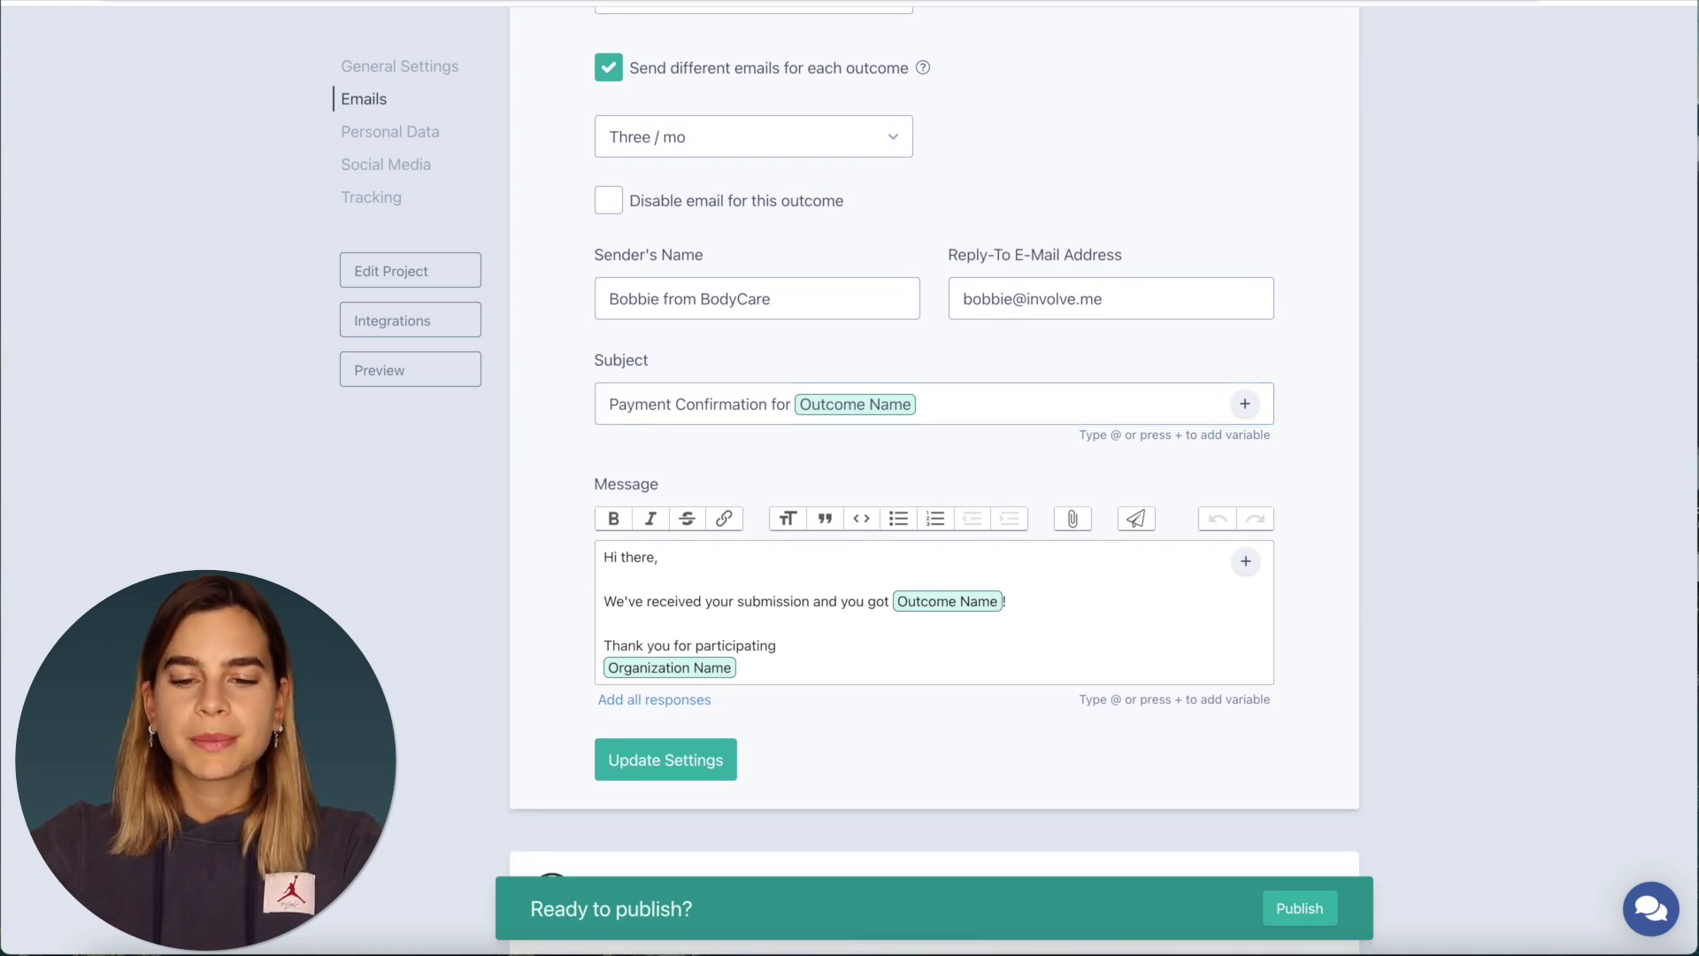
left_click_drag(1646, 850, 600, 552)
scroll(655, 548, "down", 3)
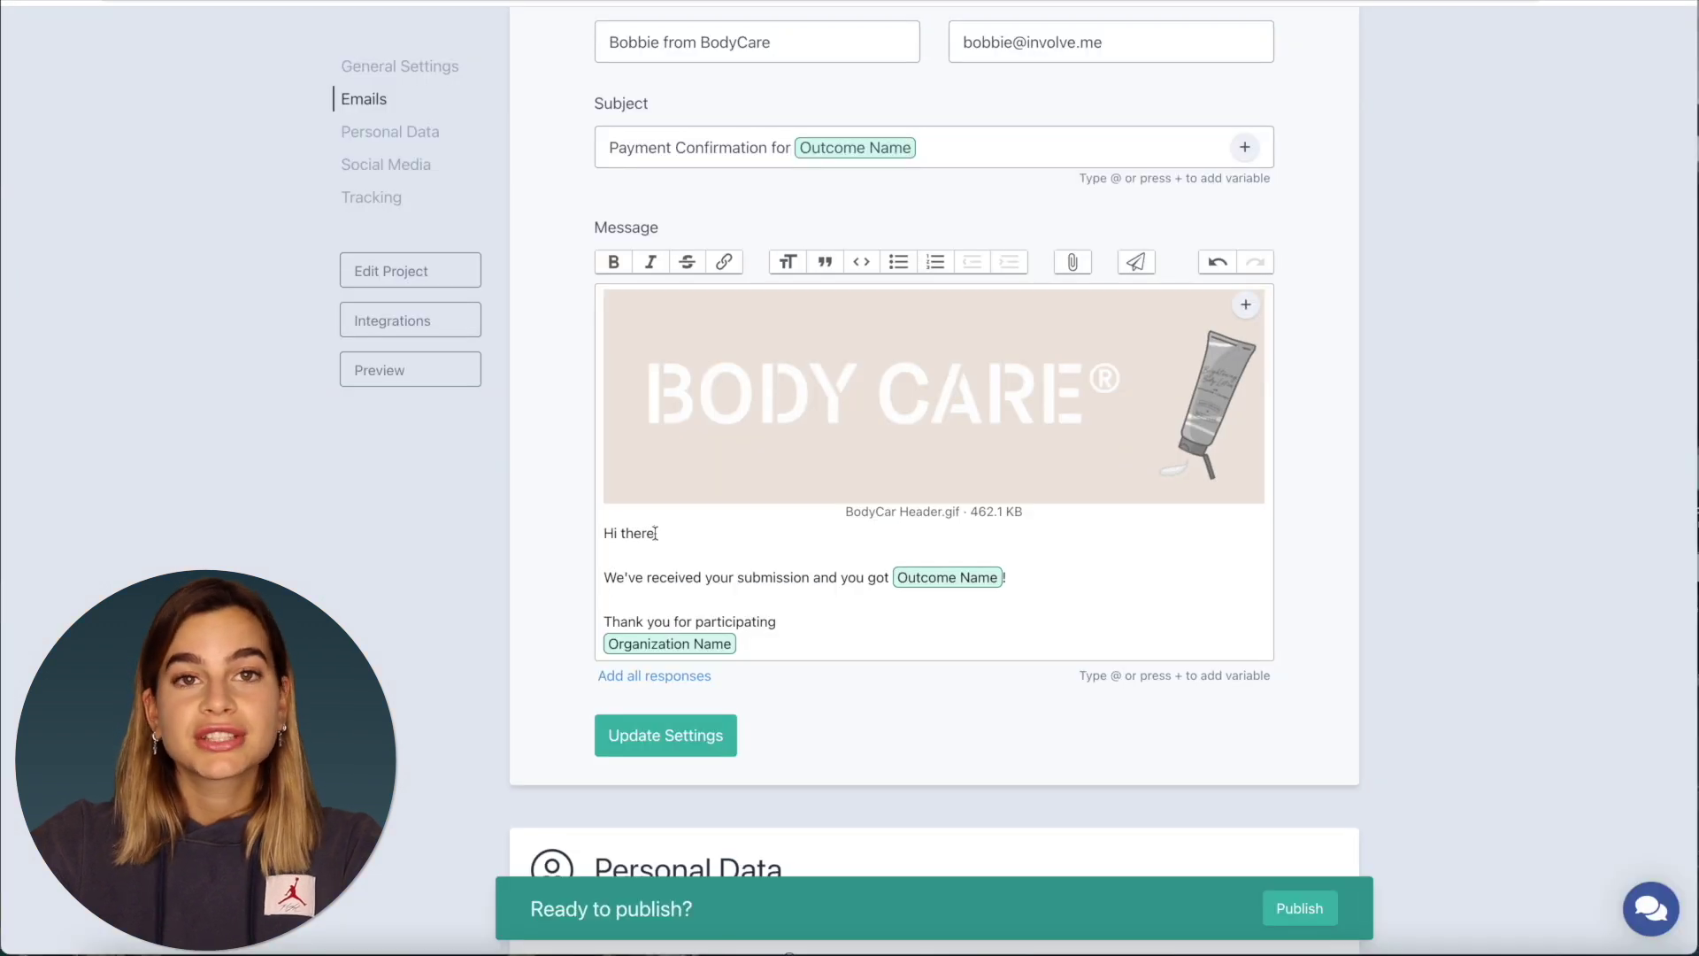
- Greet with 'Hi' plus First name and replace the submission line with 'Thank you for your payment. Your order is being shipped!'
left_click(656, 533)
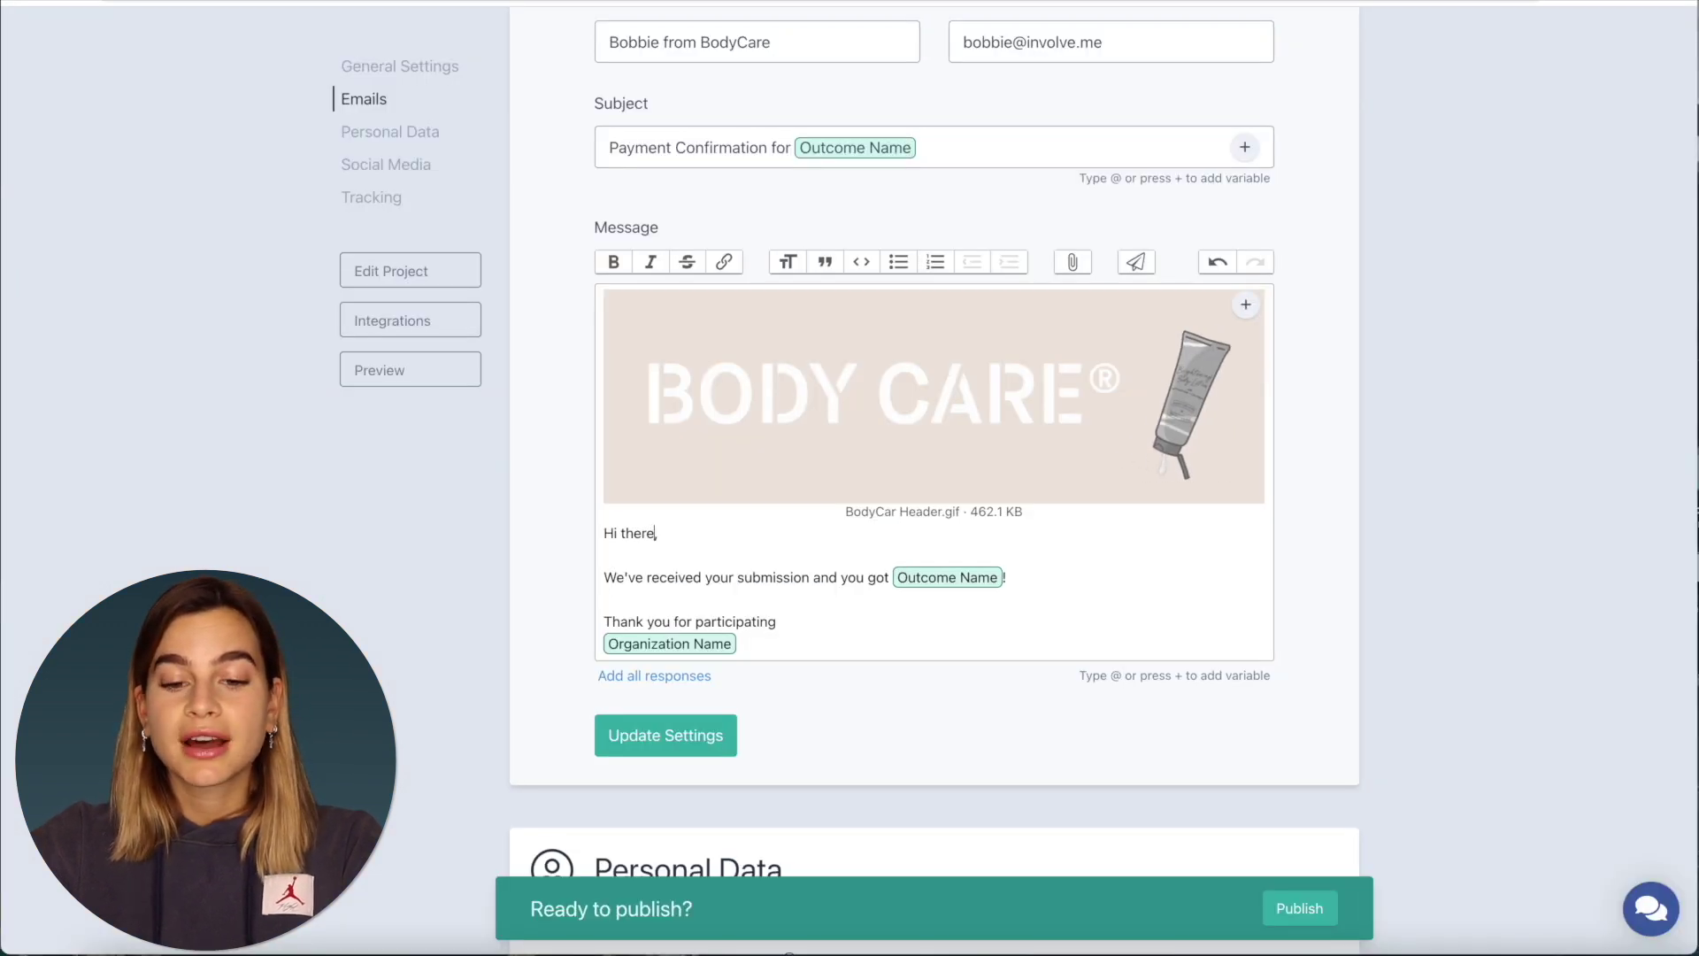
key("BackSpace")
key("BackSpace")
key("BackSpace")
key("BackSpace")
key("BackSpace")
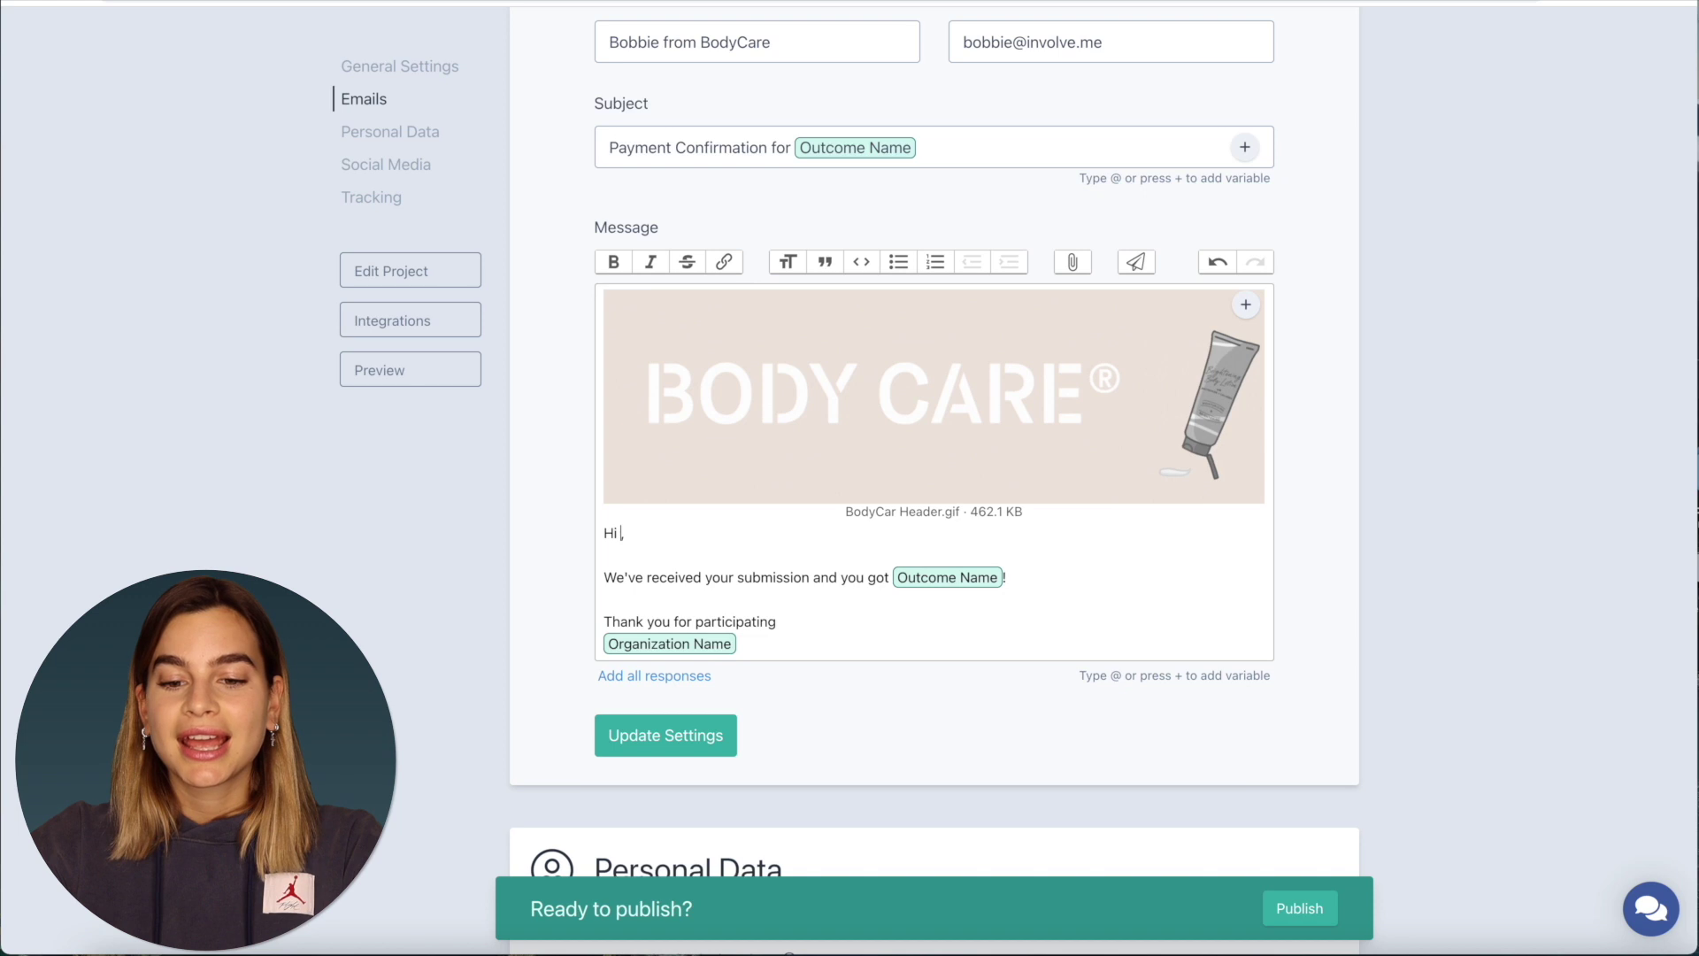
type("@")
scroll(683, 761, "down", 1)
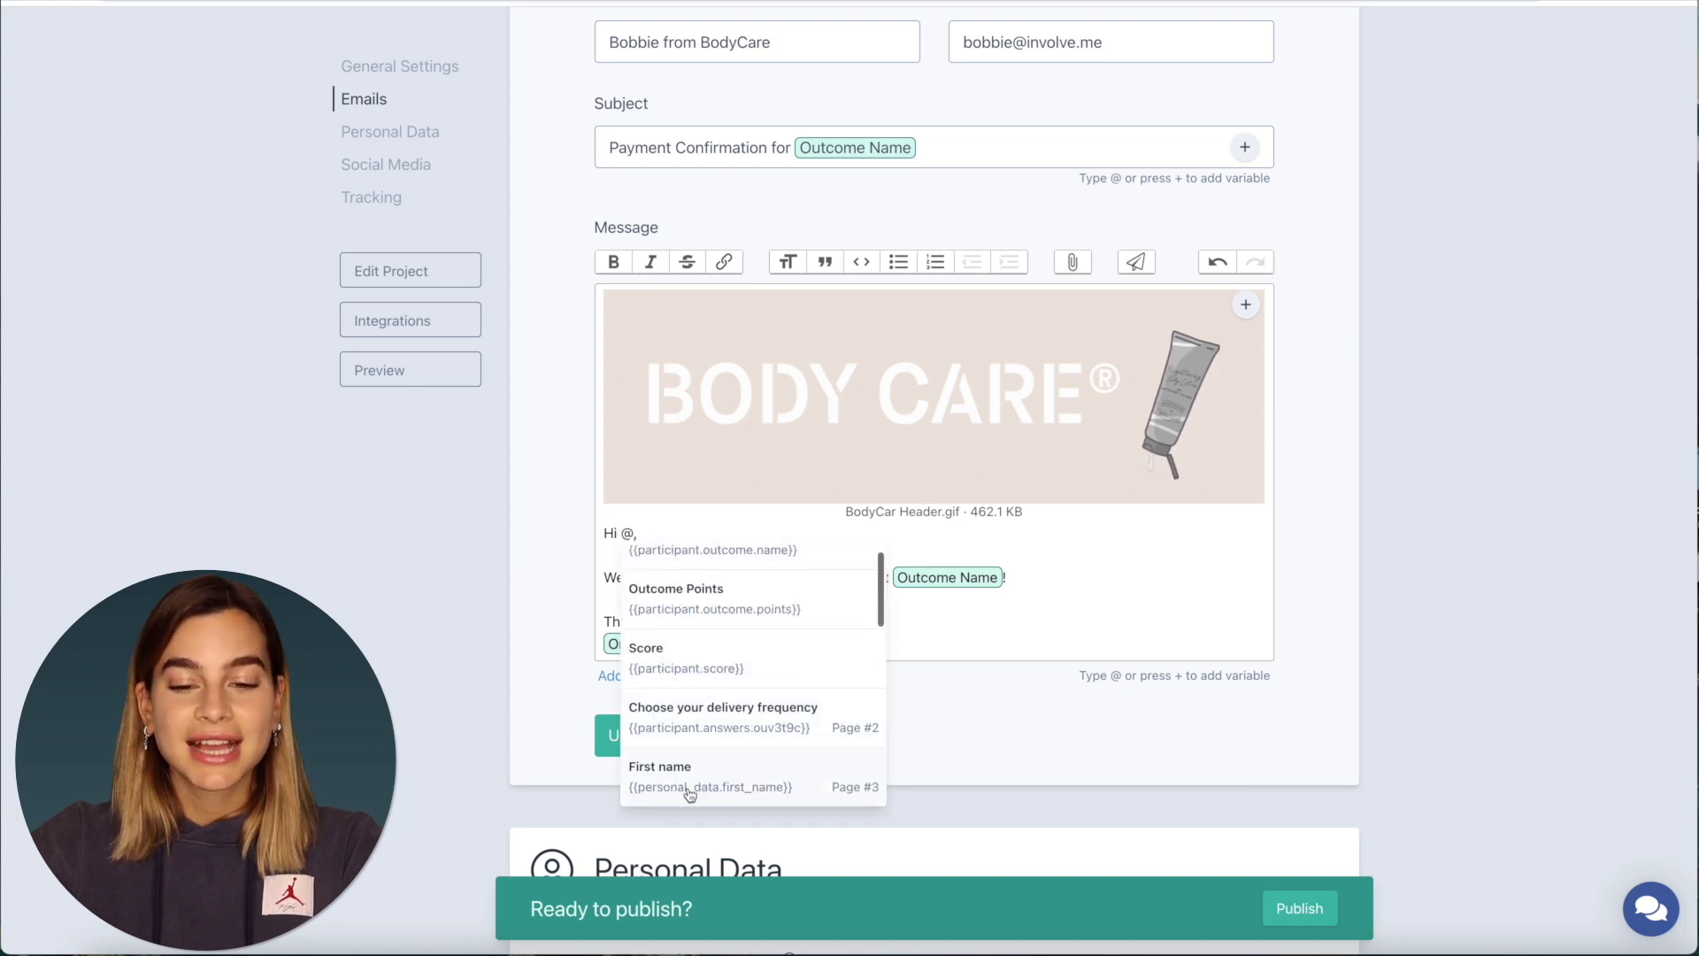
left_click(690, 782)
scroll(714, 569, "down", 1)
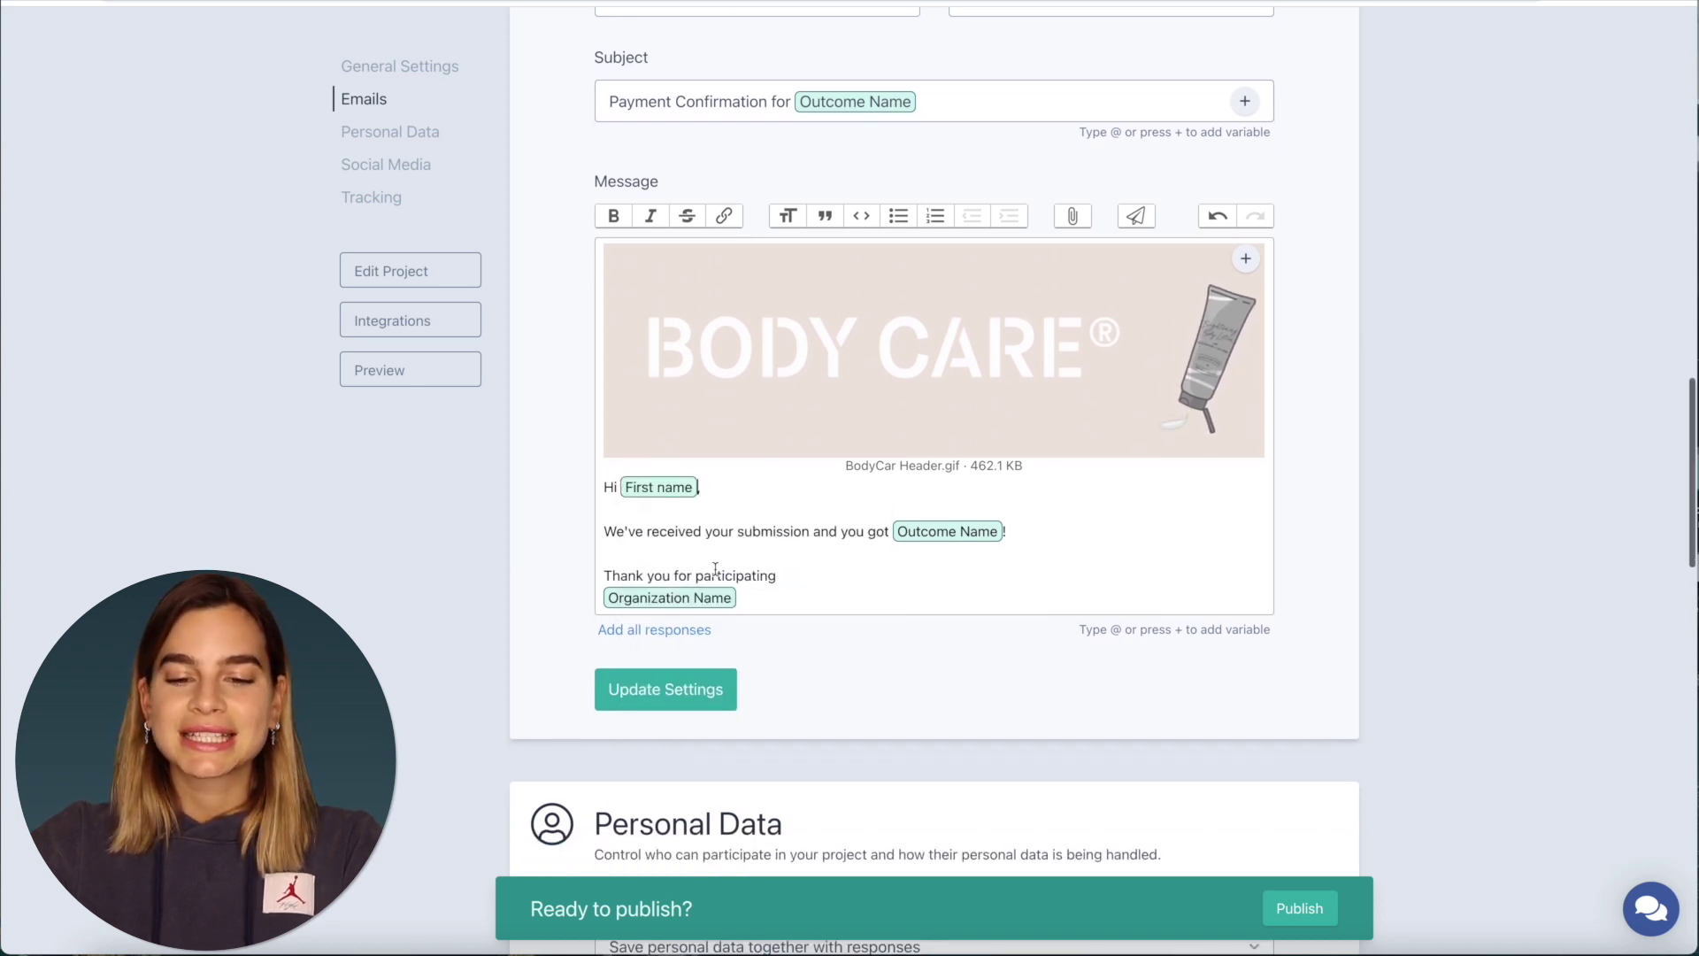
left_click_drag(1027, 532, 604, 531)
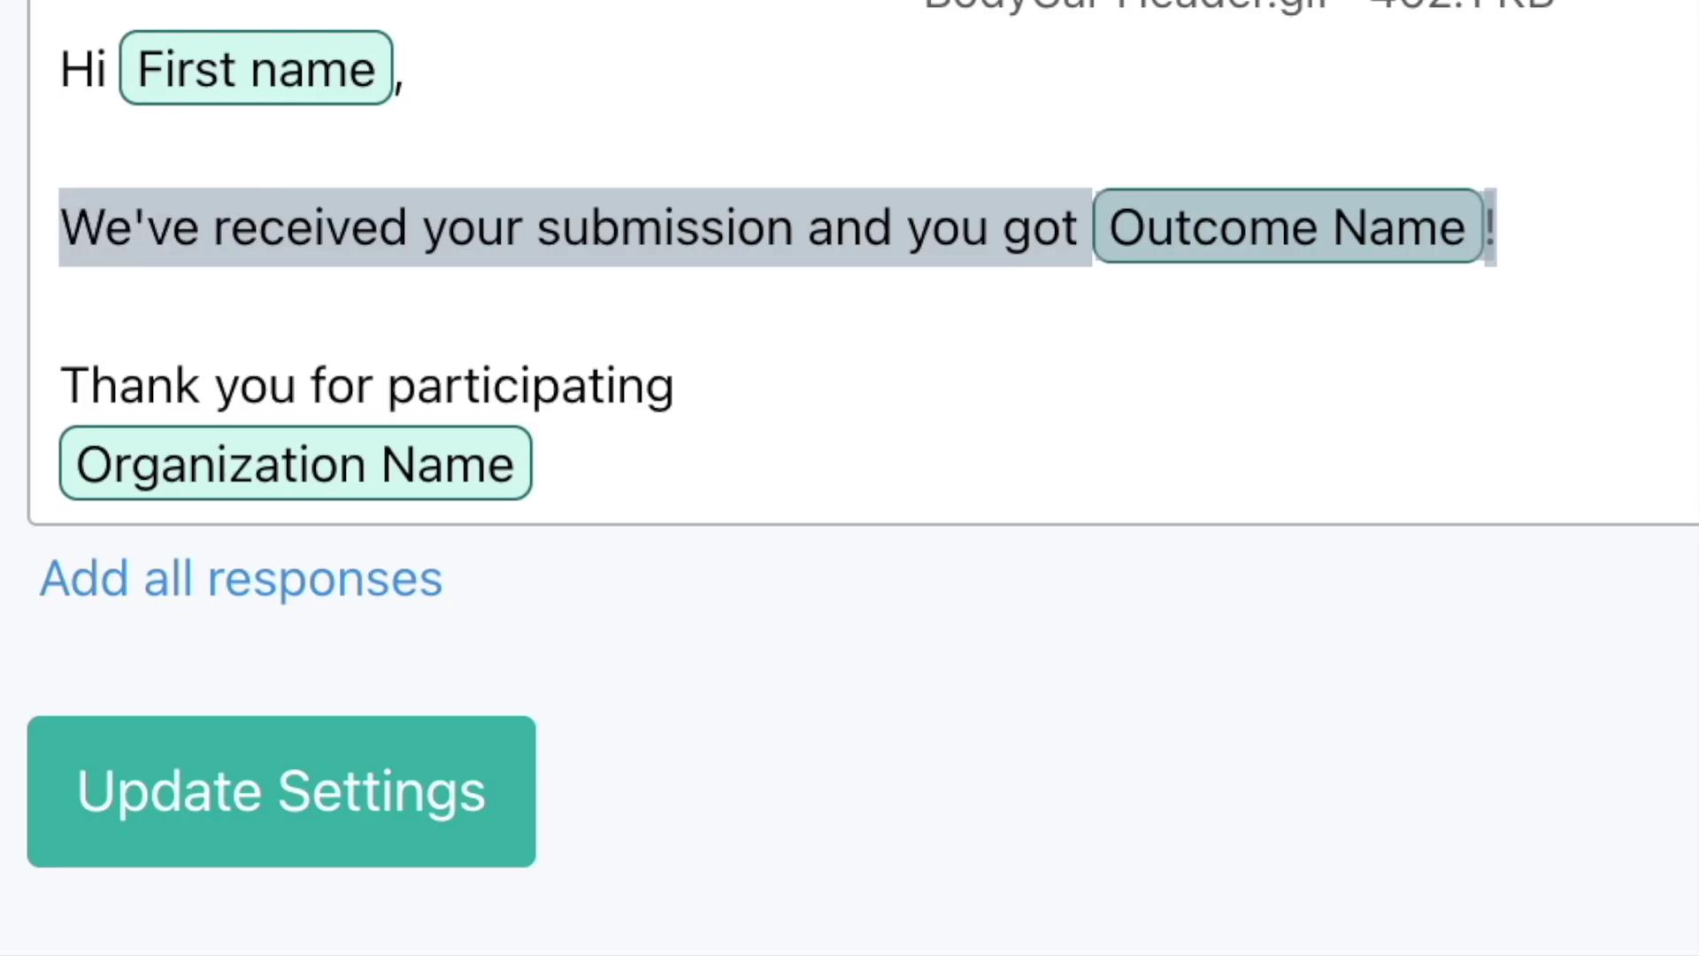
type("Thank you for your payment. Your order is being shipped!")
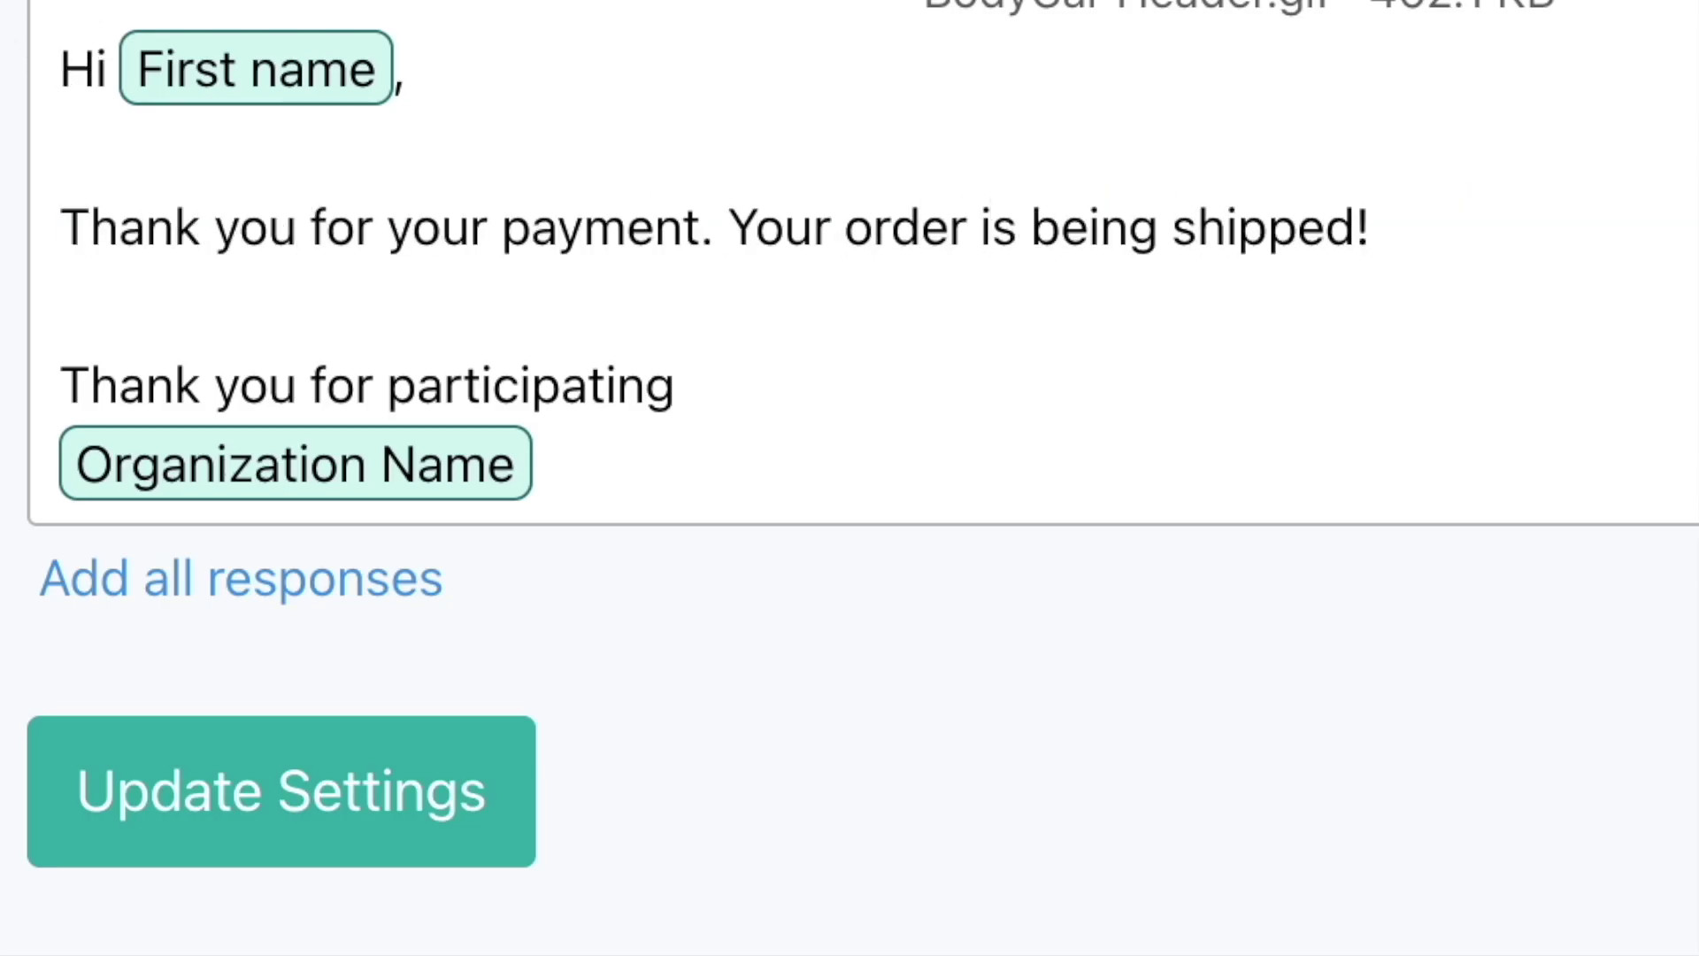
- Add 'We have received your payment!' above the greeting as a heading
left_click(62, 69)
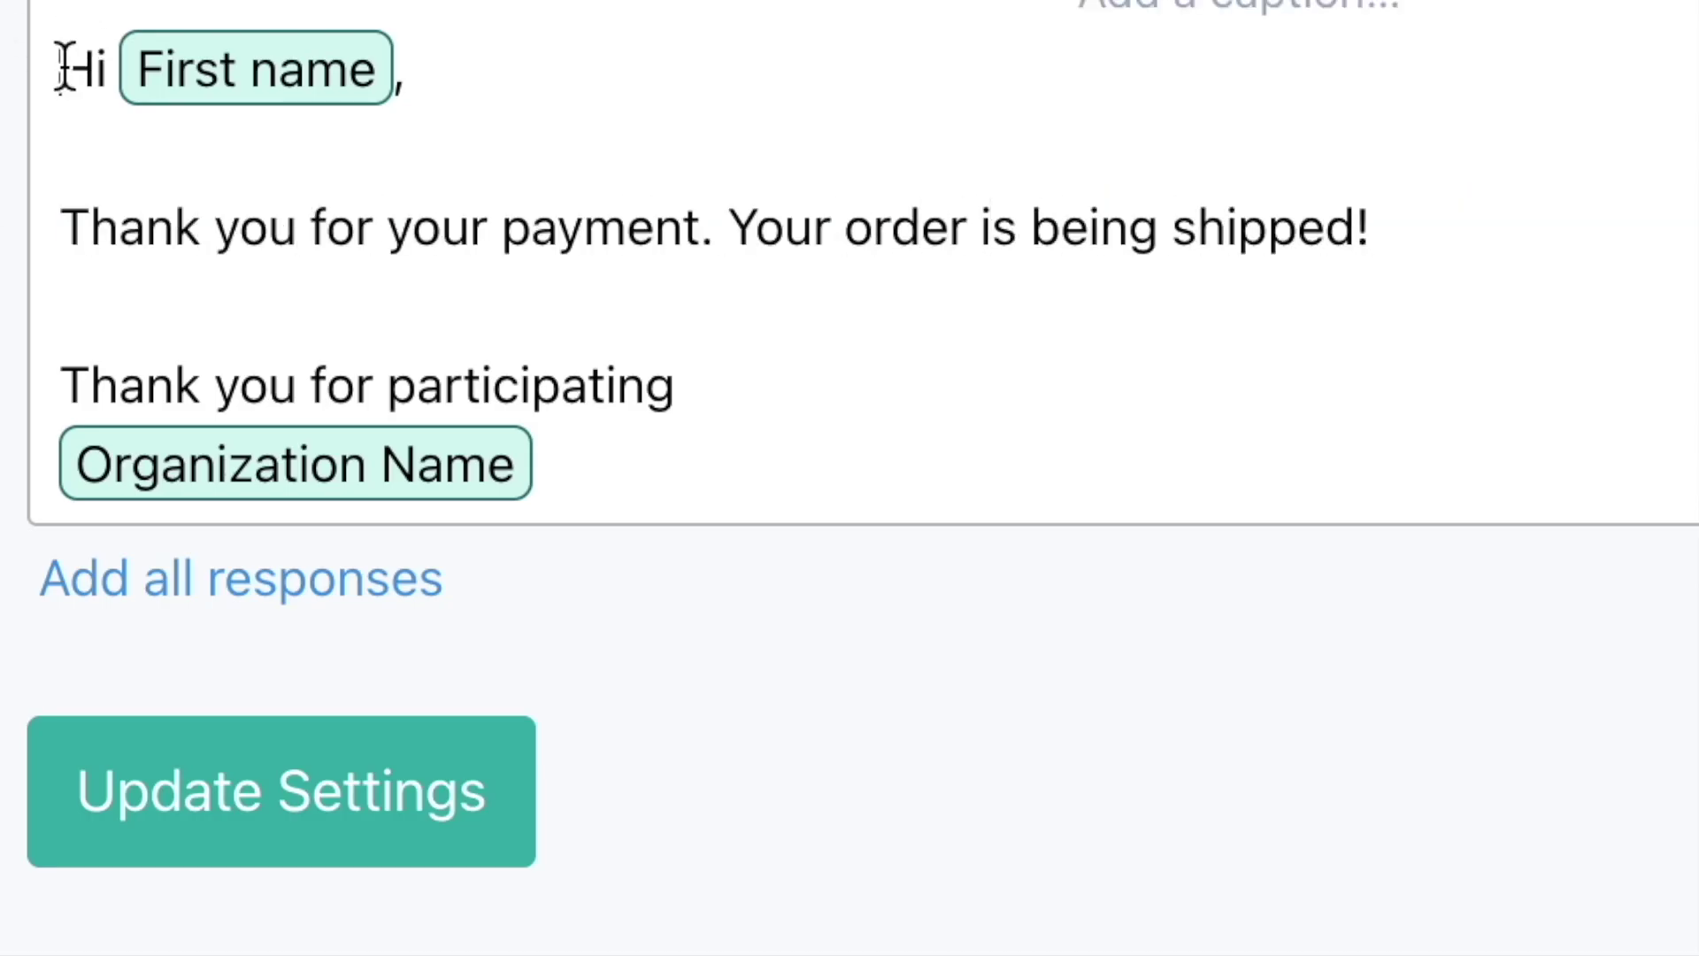
type("We have received your payem")
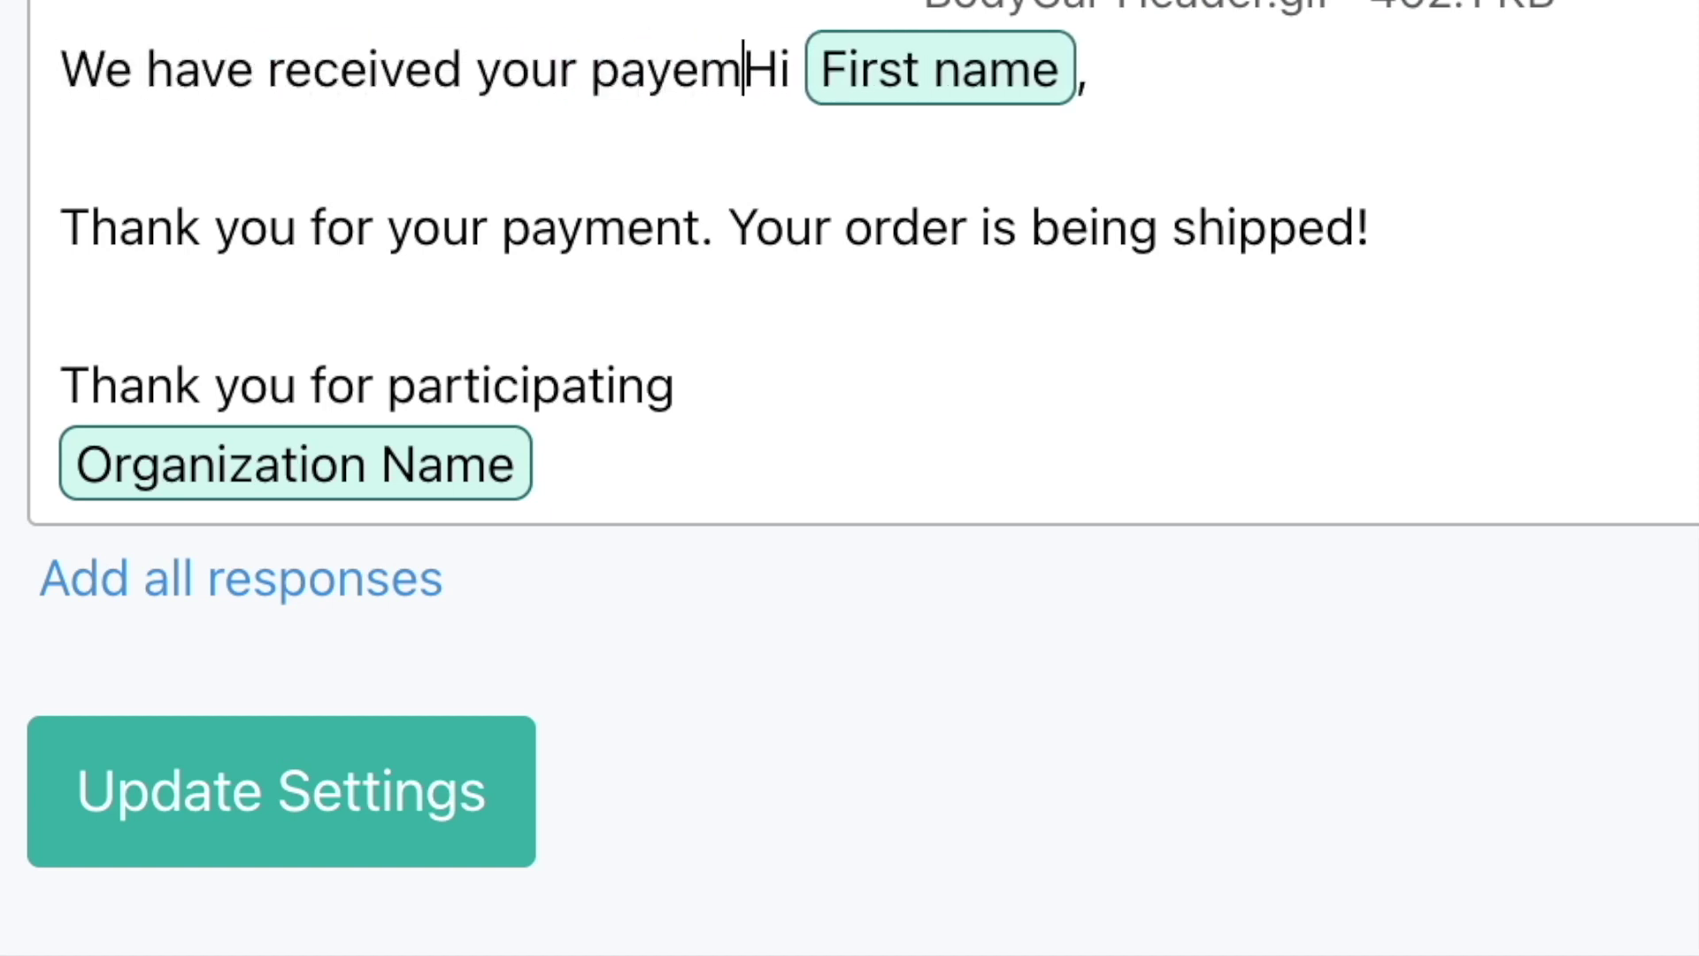
key("BackSpace")
key("BackSpace")
type("ment!")
key("Return")
left_click_drag(812, 486, 603, 486)
left_click(788, 215)
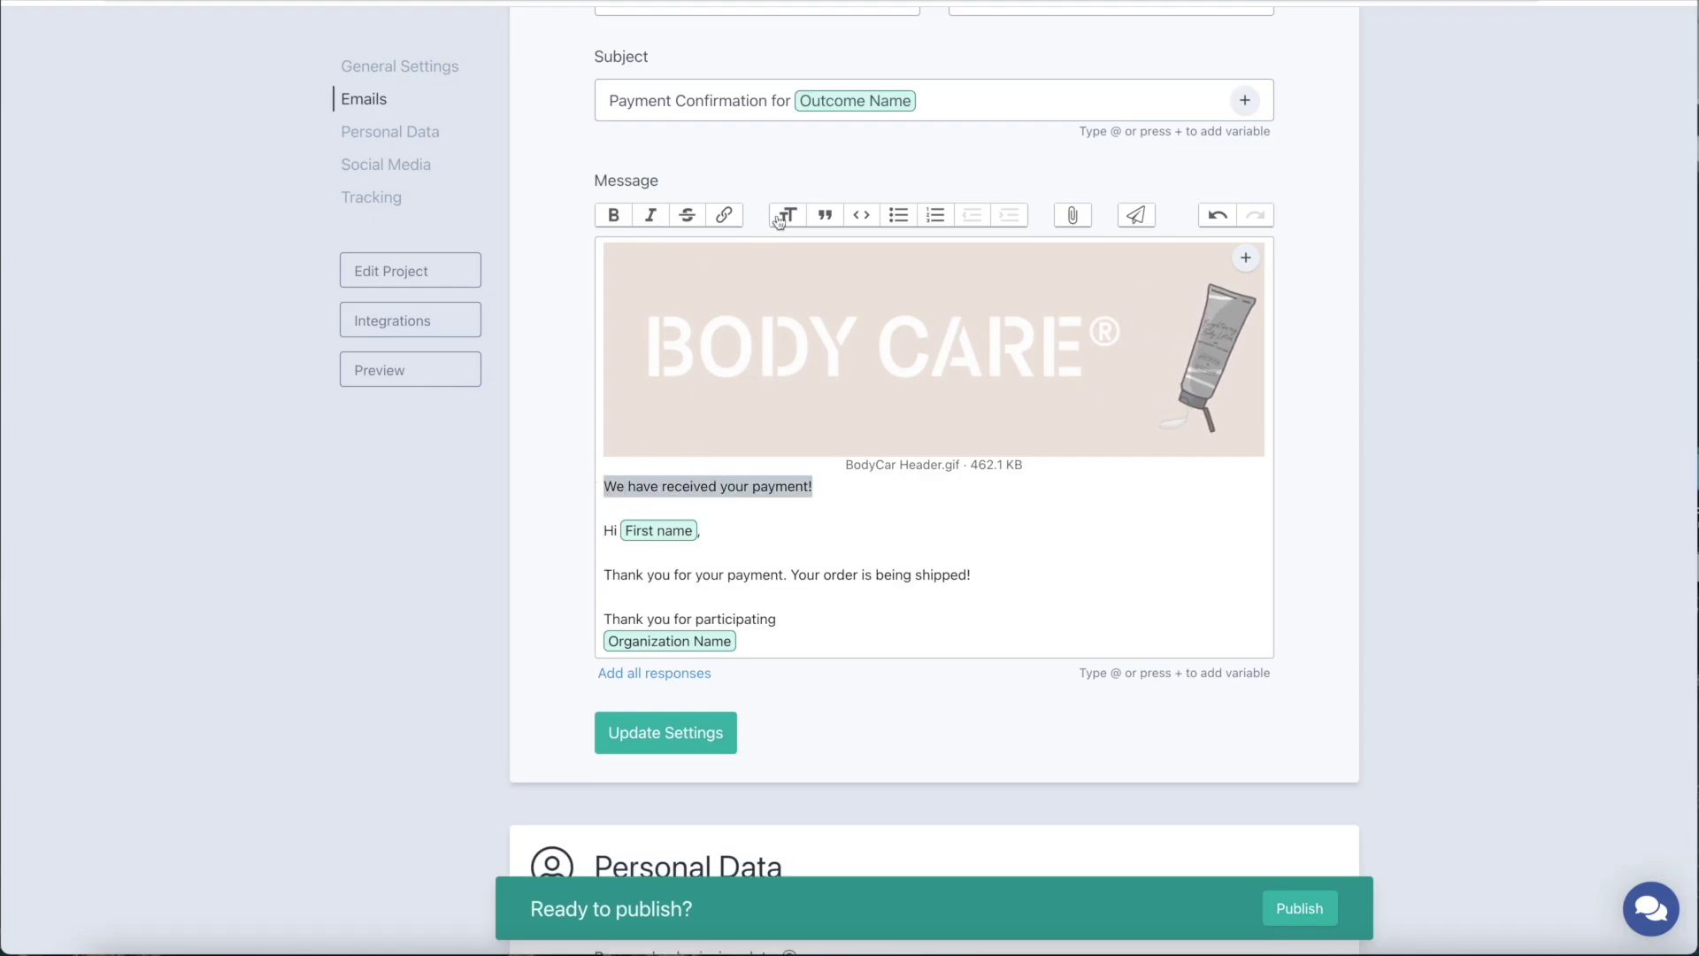
- Insert all response variables and delete the 'Thank you for participating' sign-off
scroll(1024, 543, "down", 1)
left_click(1024, 542)
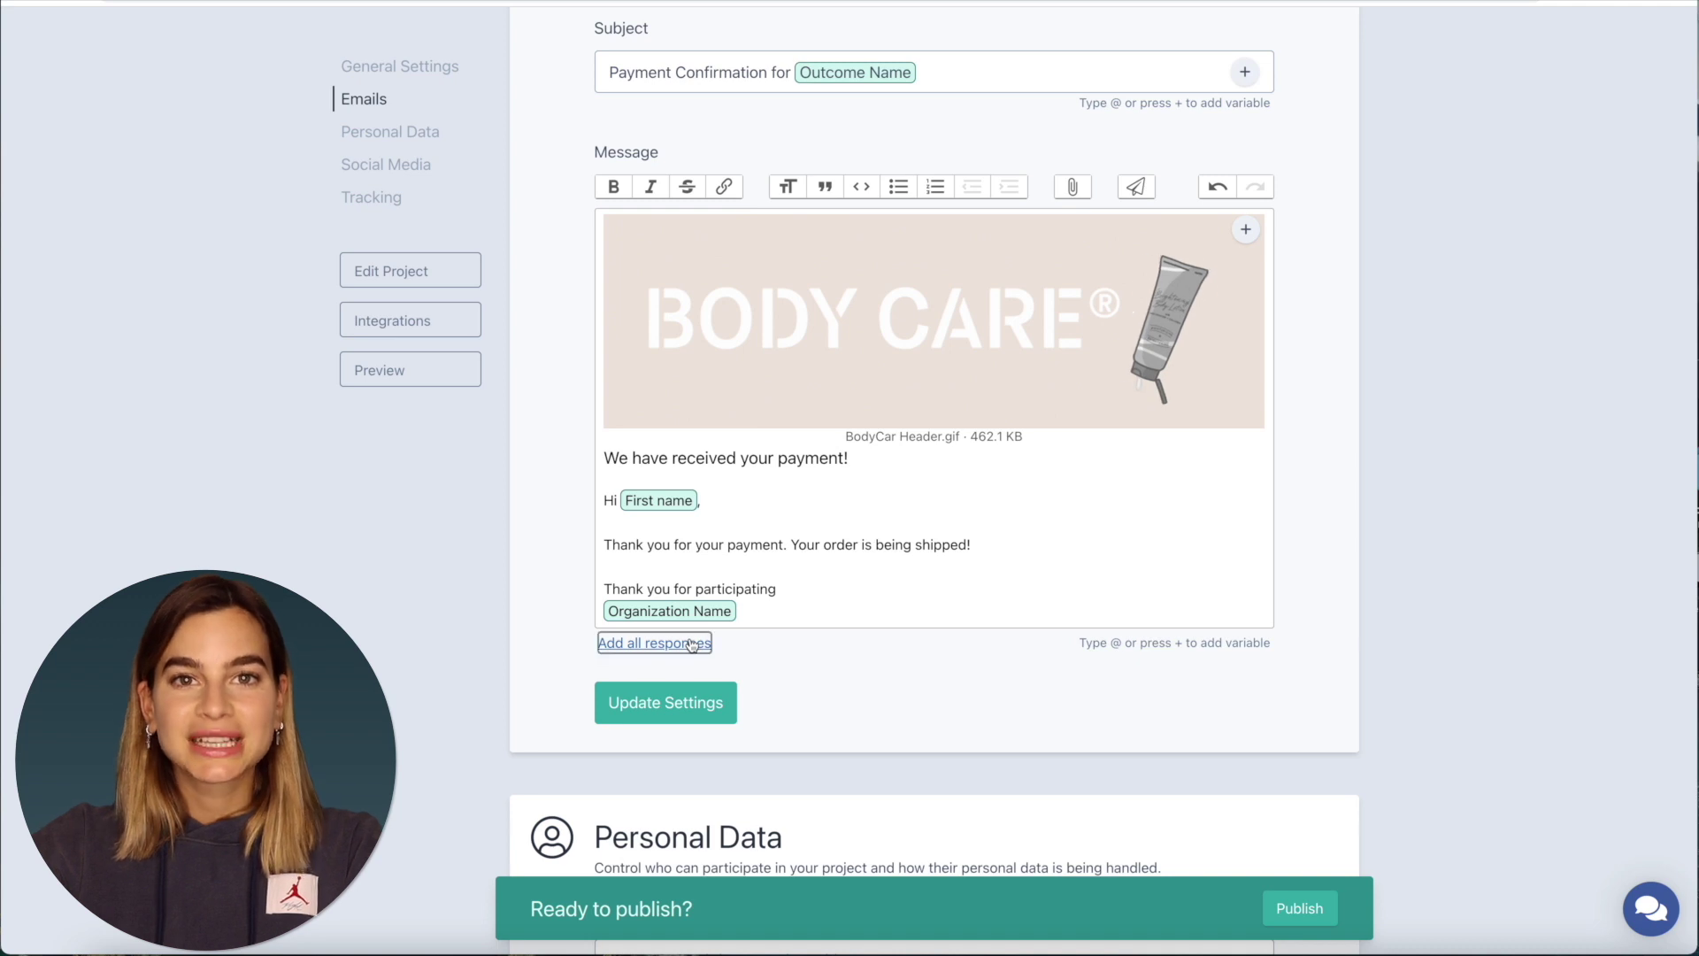
left_click(693, 644)
scroll(809, 619, "down", 2)
scroll(816, 622, "down", 1)
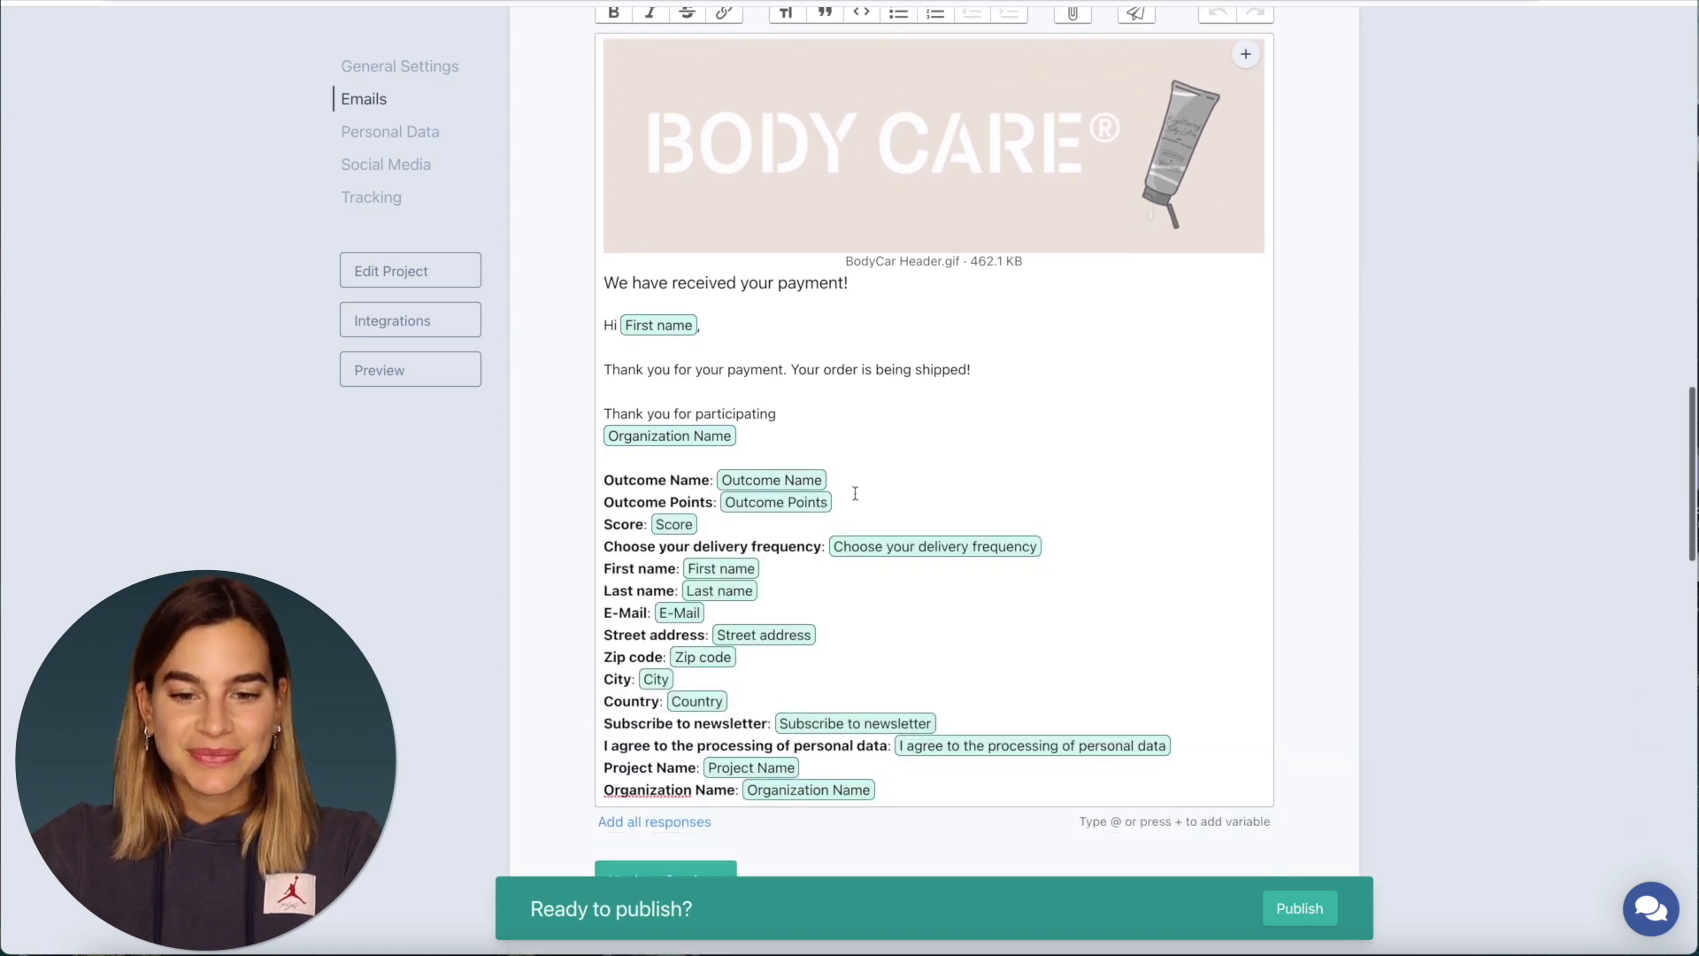
left_click_drag(742, 438, 605, 414)
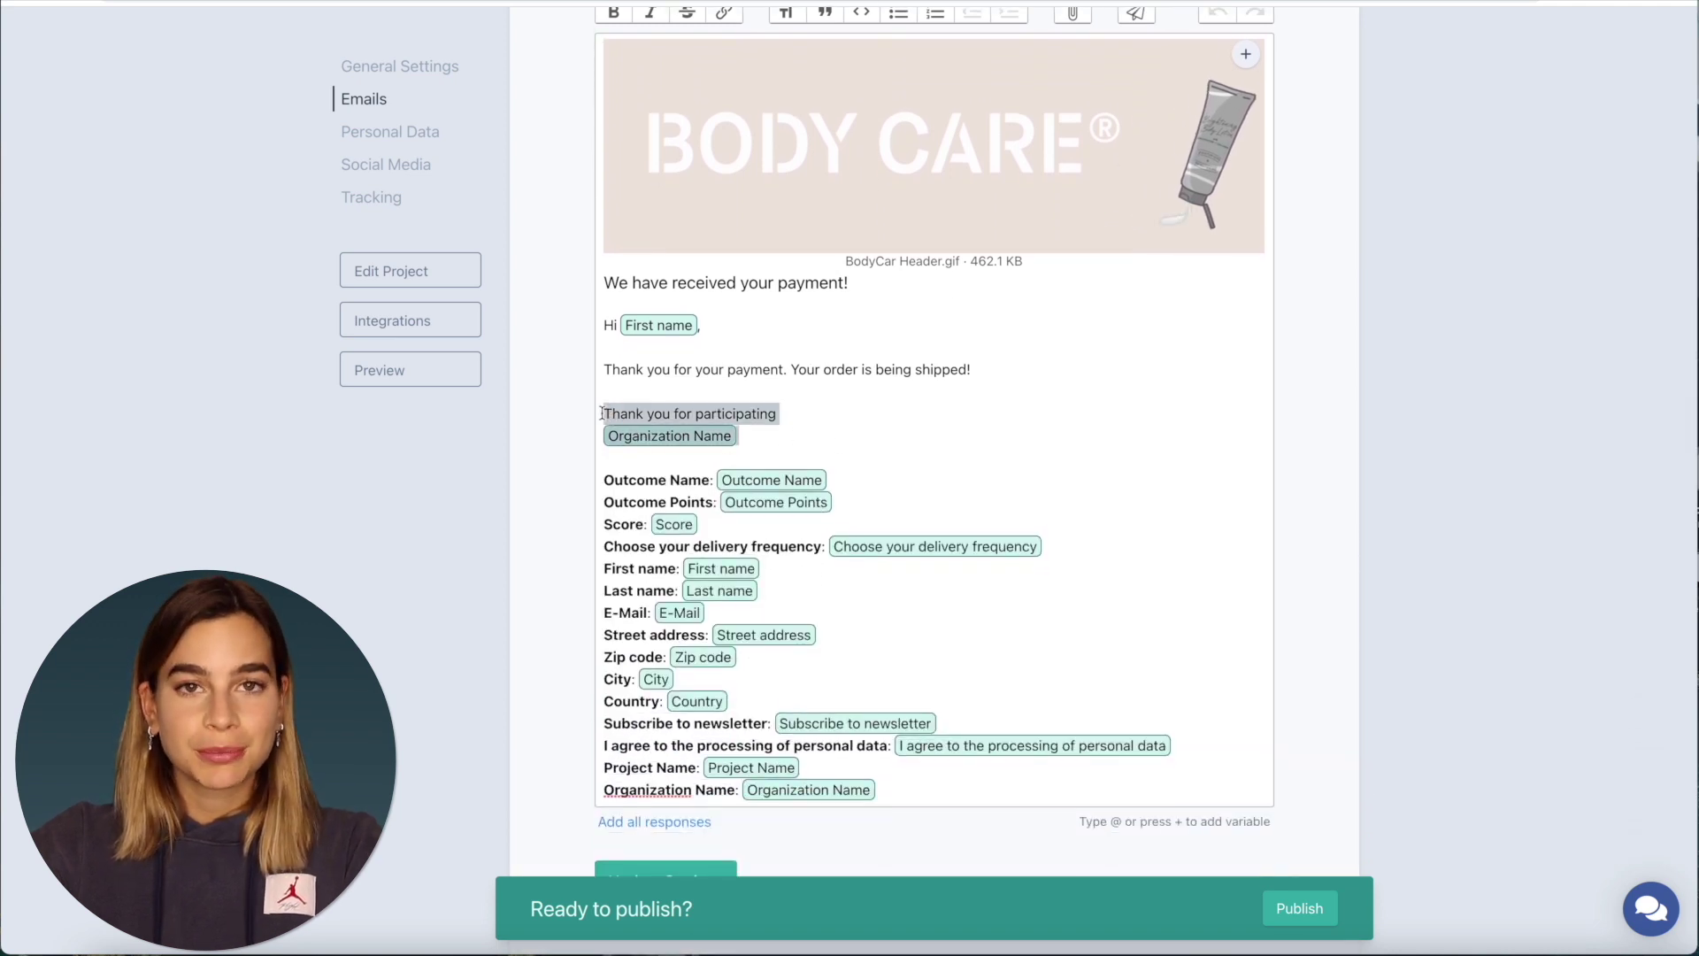
key("BackSpace")
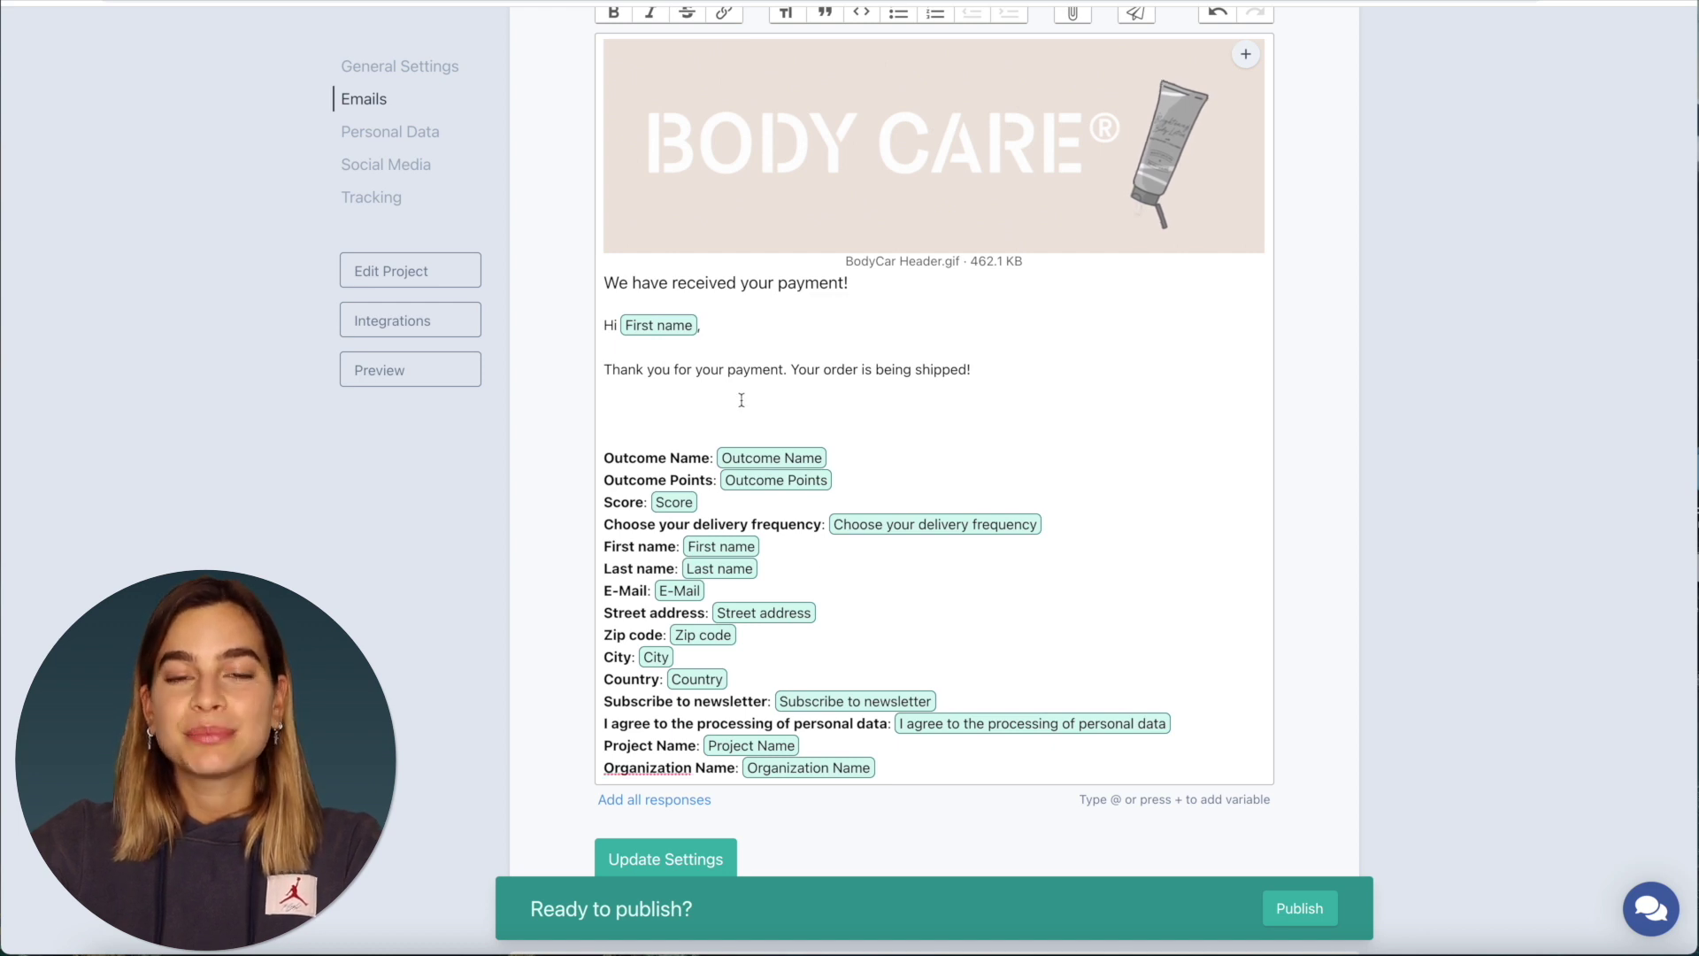
- Add an 'Order Summary:' heading above the response variables
type("Order Summary:")
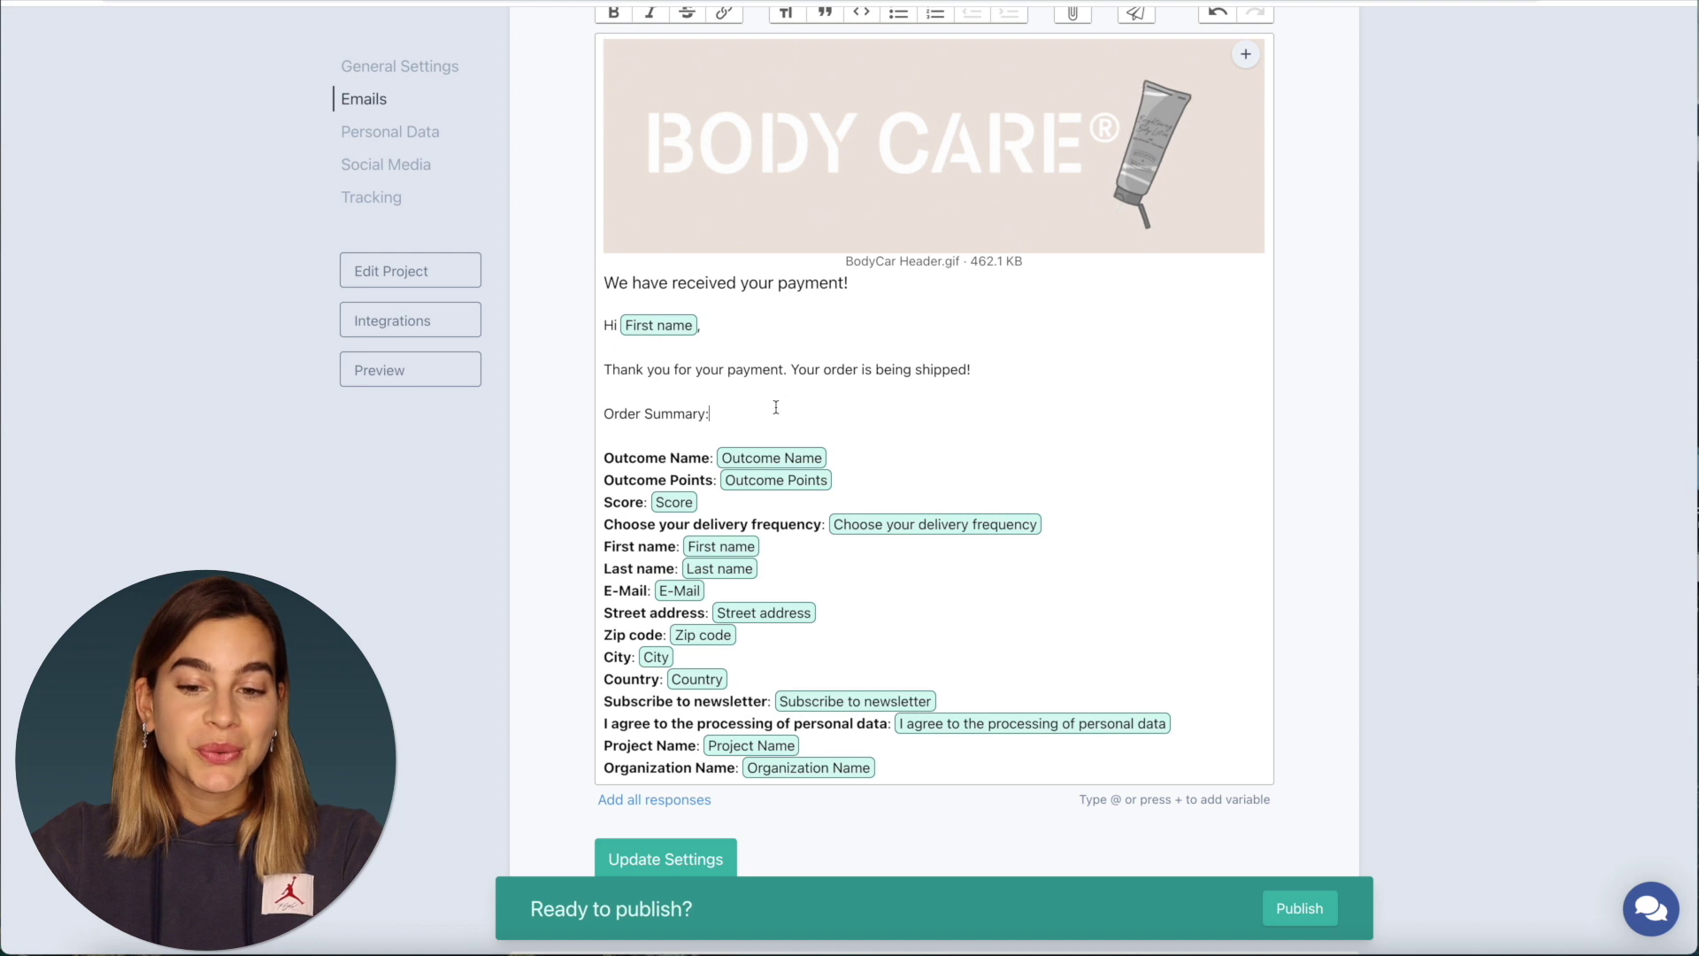
left_click_drag(777, 413, 552, 409)
scroll(803, 32, "up", 1)
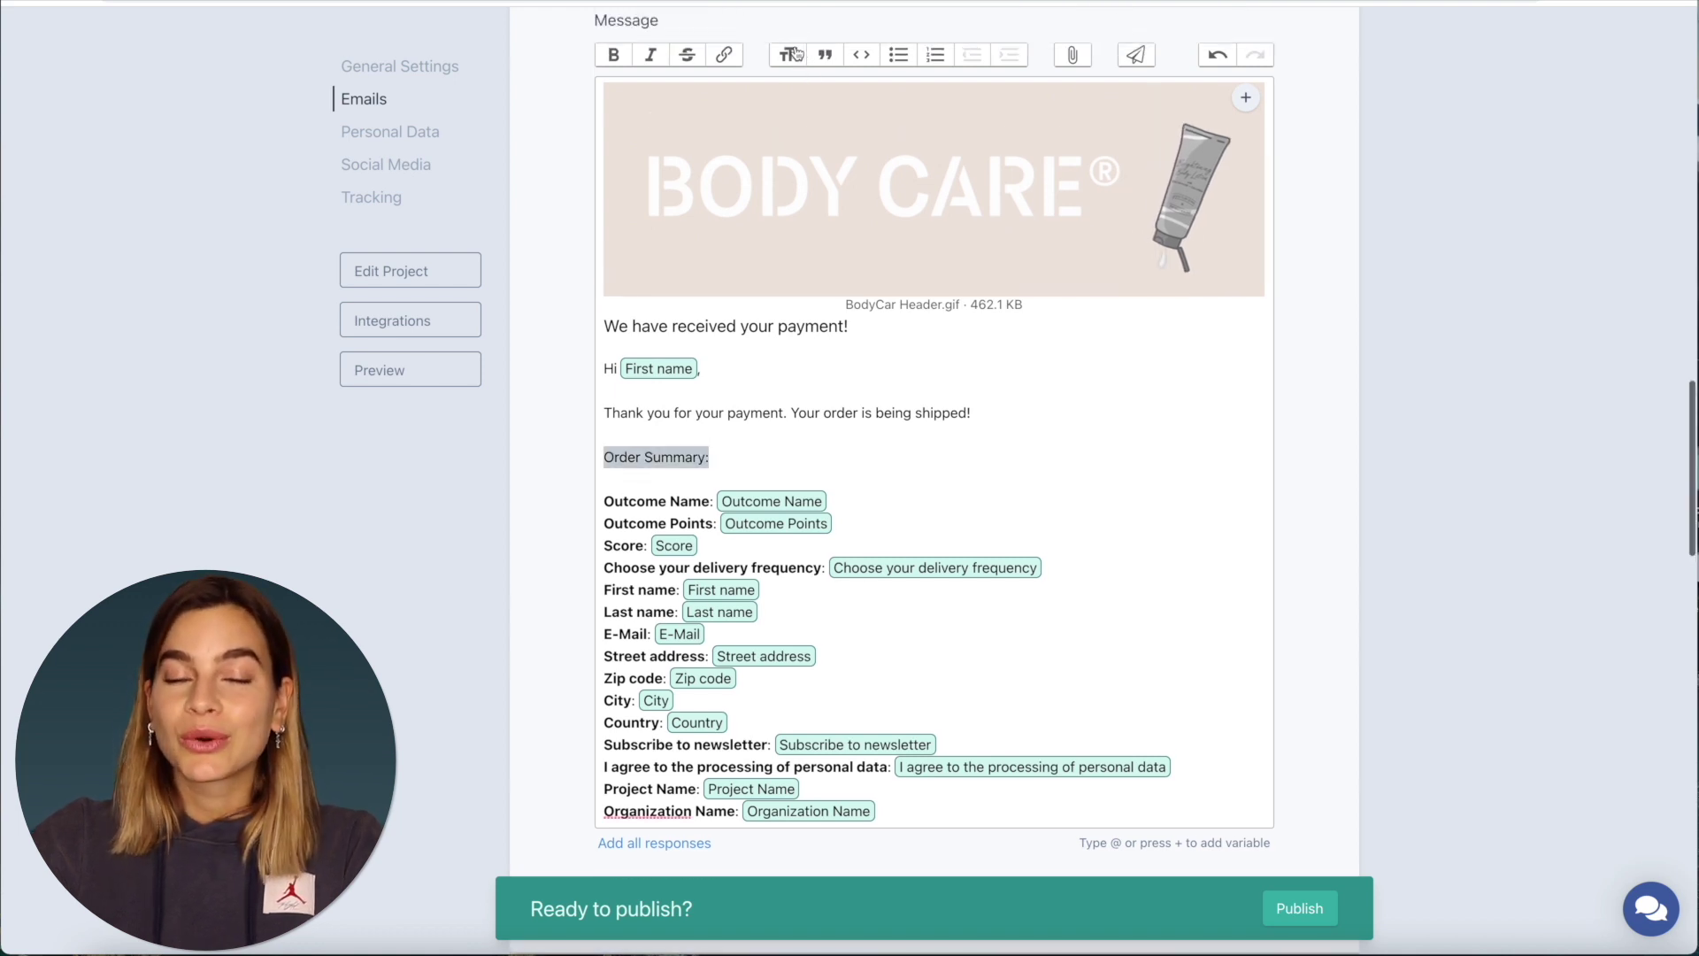
left_click(795, 53)
scroll(887, 686, "down", 2)
- Insert the BodyCare Products image after the Organization Name variable
left_click(894, 698)
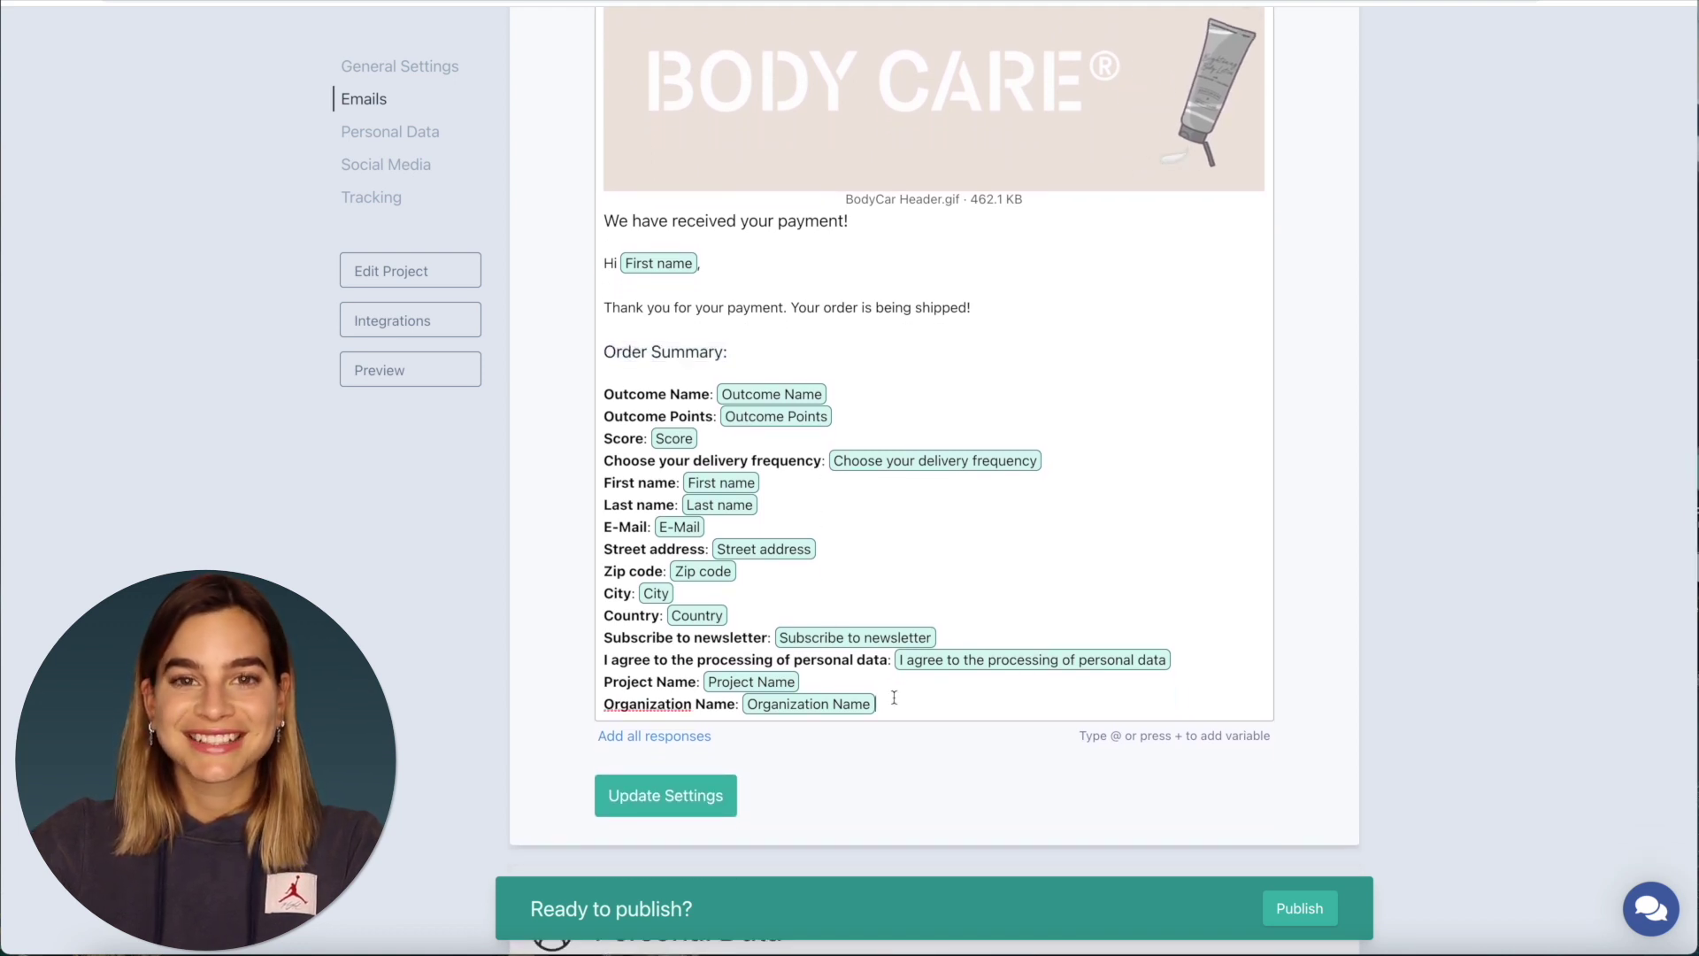
left_click_drag(894, 698, 894, 345)
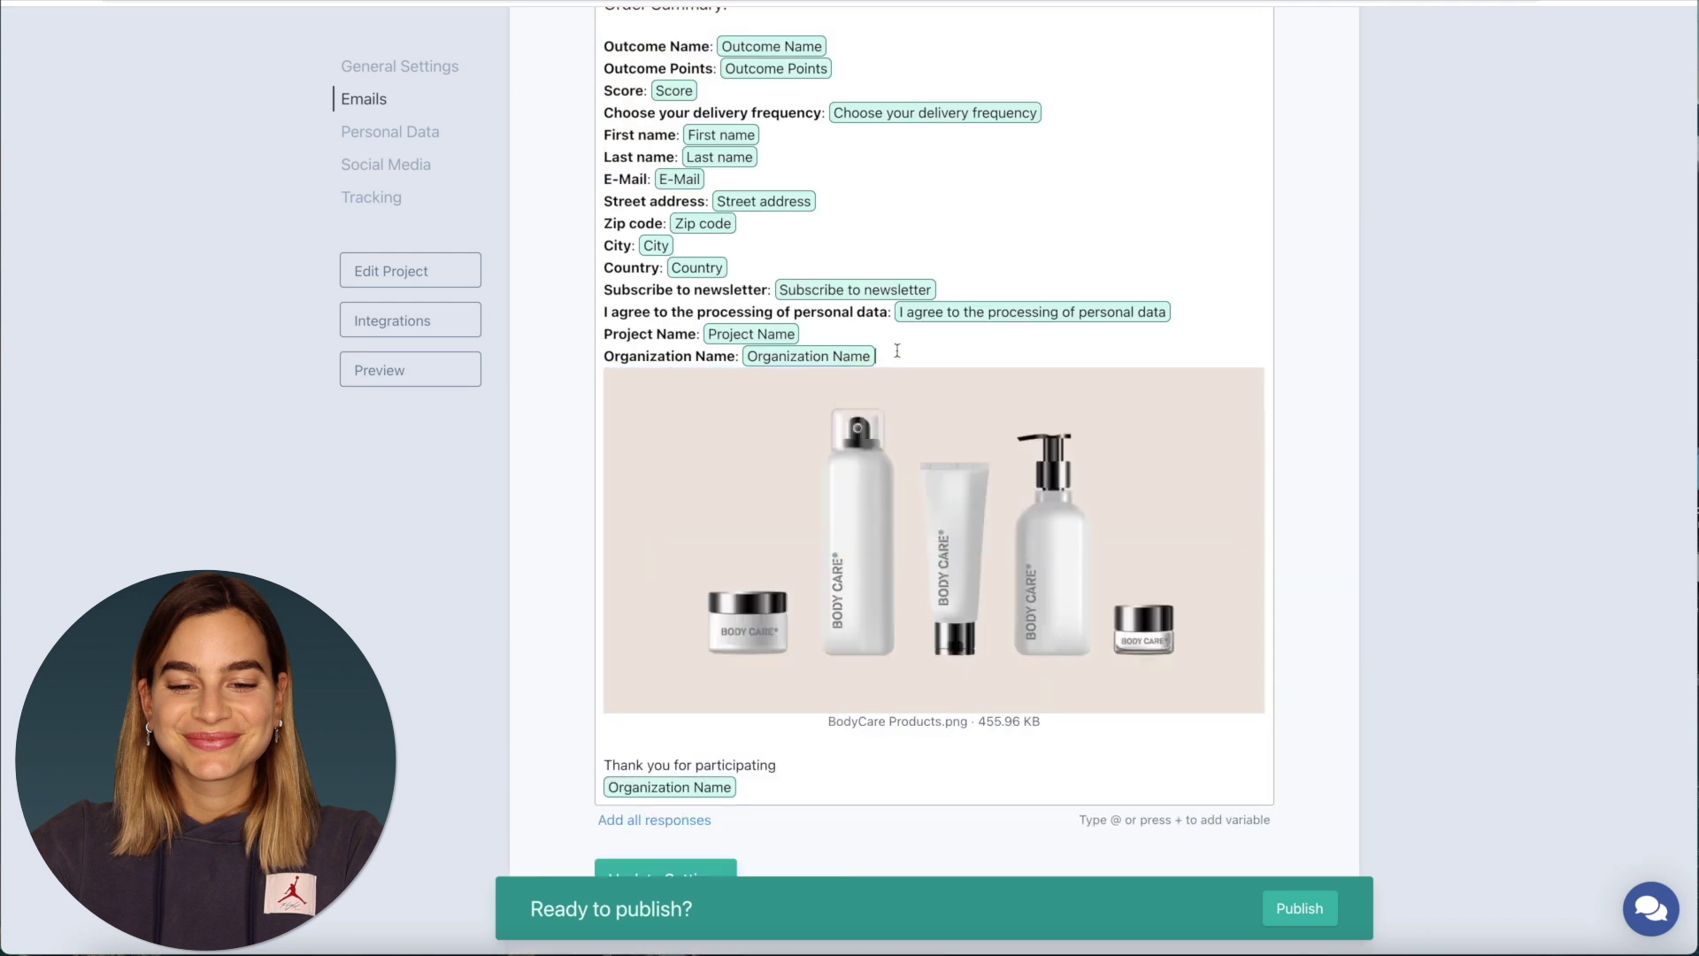
scroll(1187, 411, "up", 6)
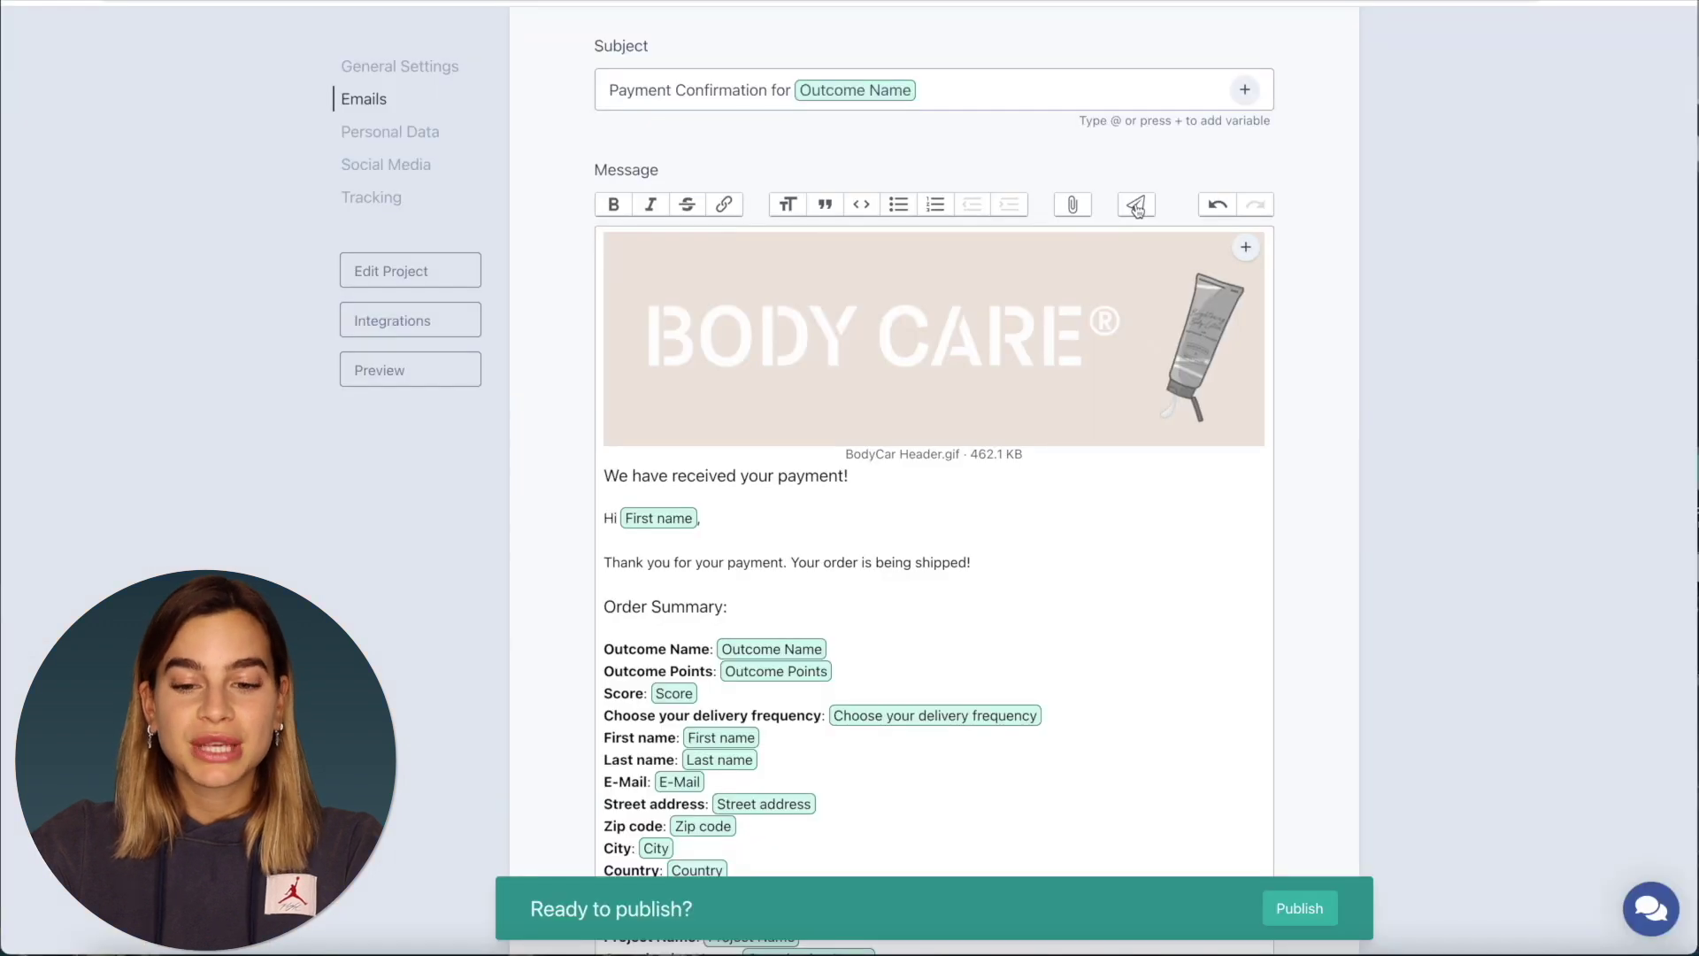
- Send a preview of the Three / mo email and review it in the mail app
left_click(912, 460)
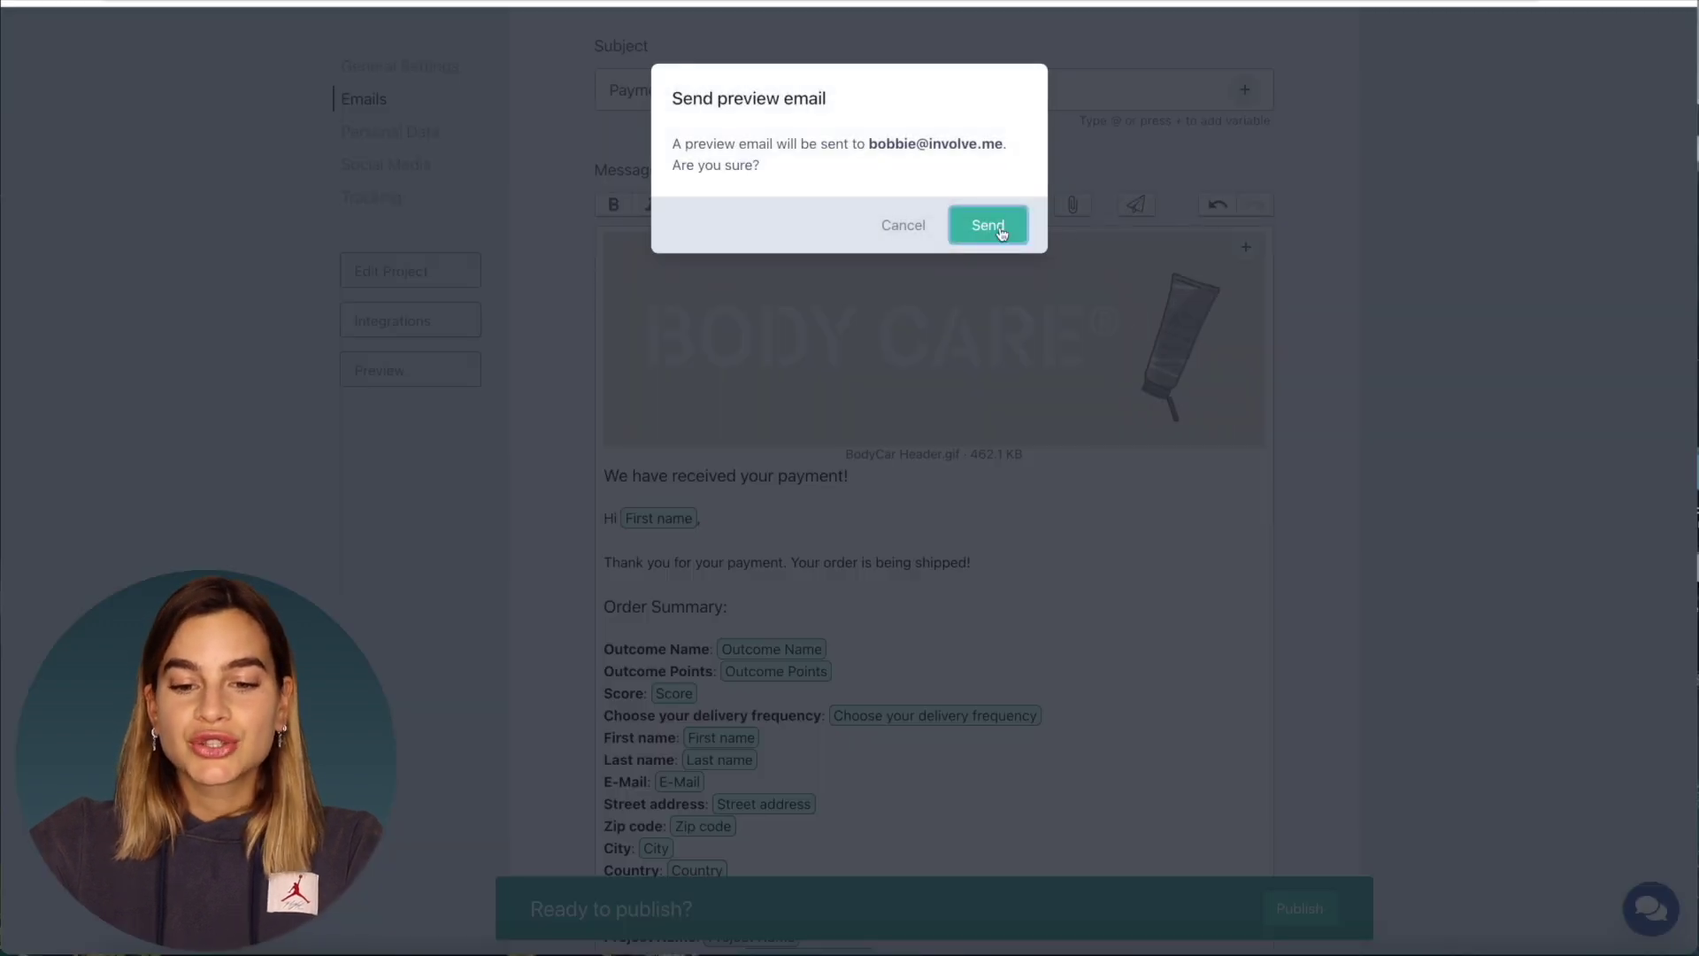
left_click(413, 524)
scroll(872, 363, "down", 4)
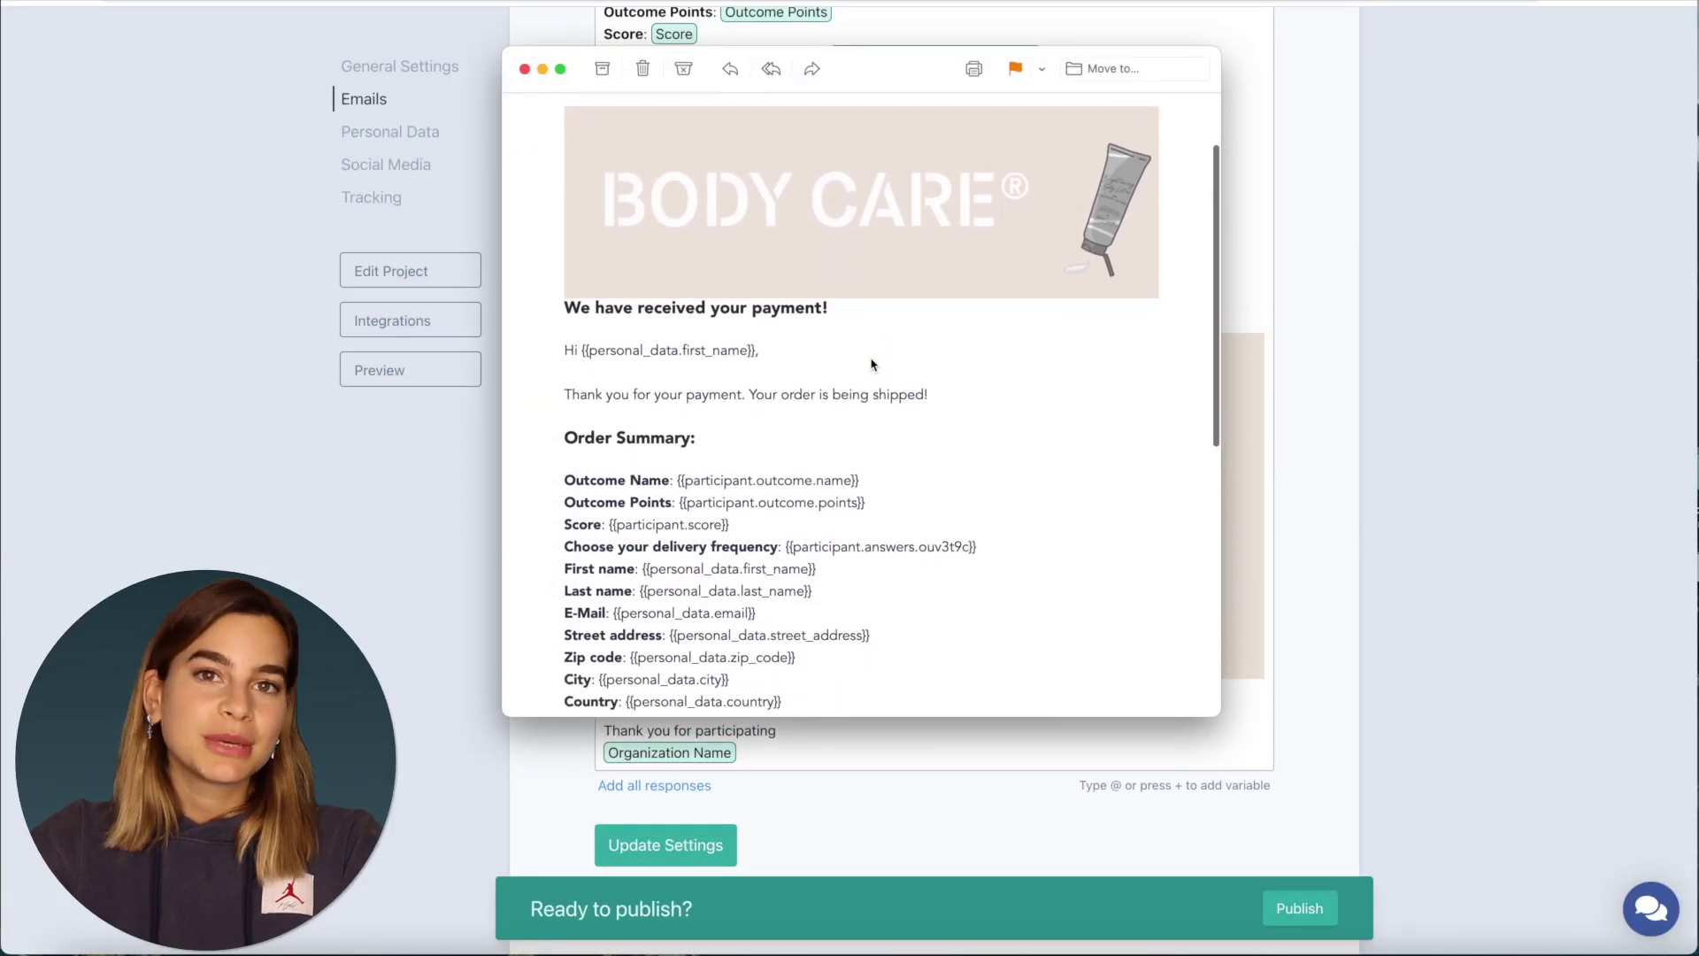
scroll(872, 363, "down", 5)
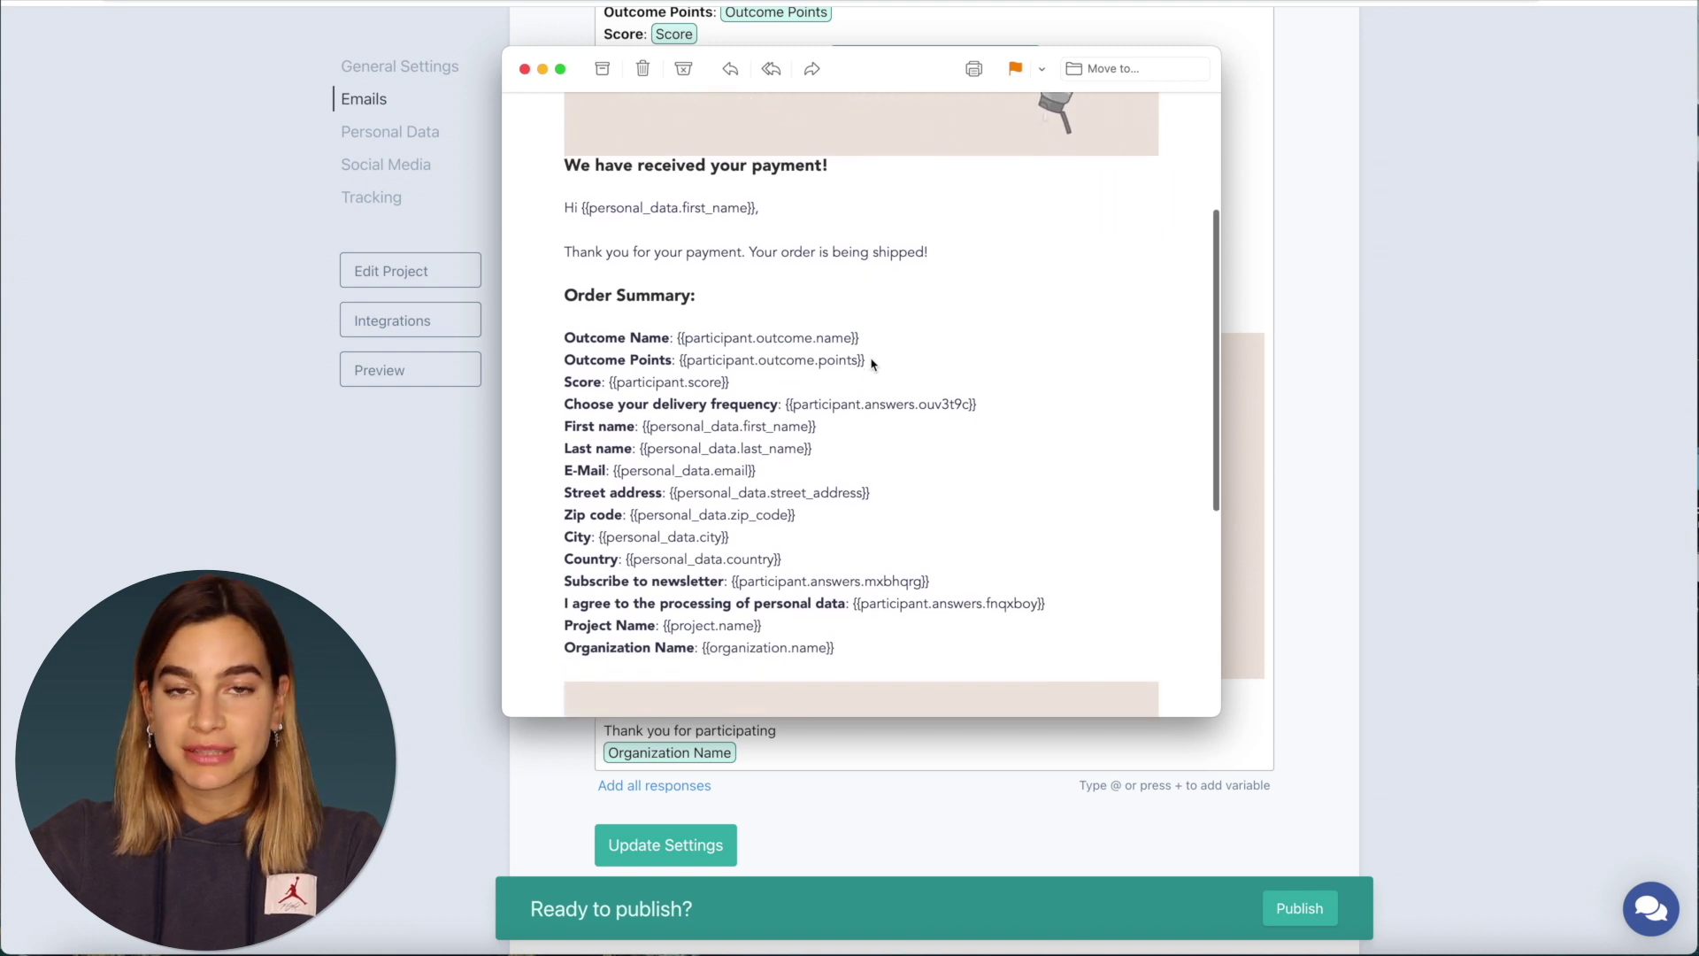
scroll(872, 363, "down", 10)
scroll(872, 363, "up", 15)
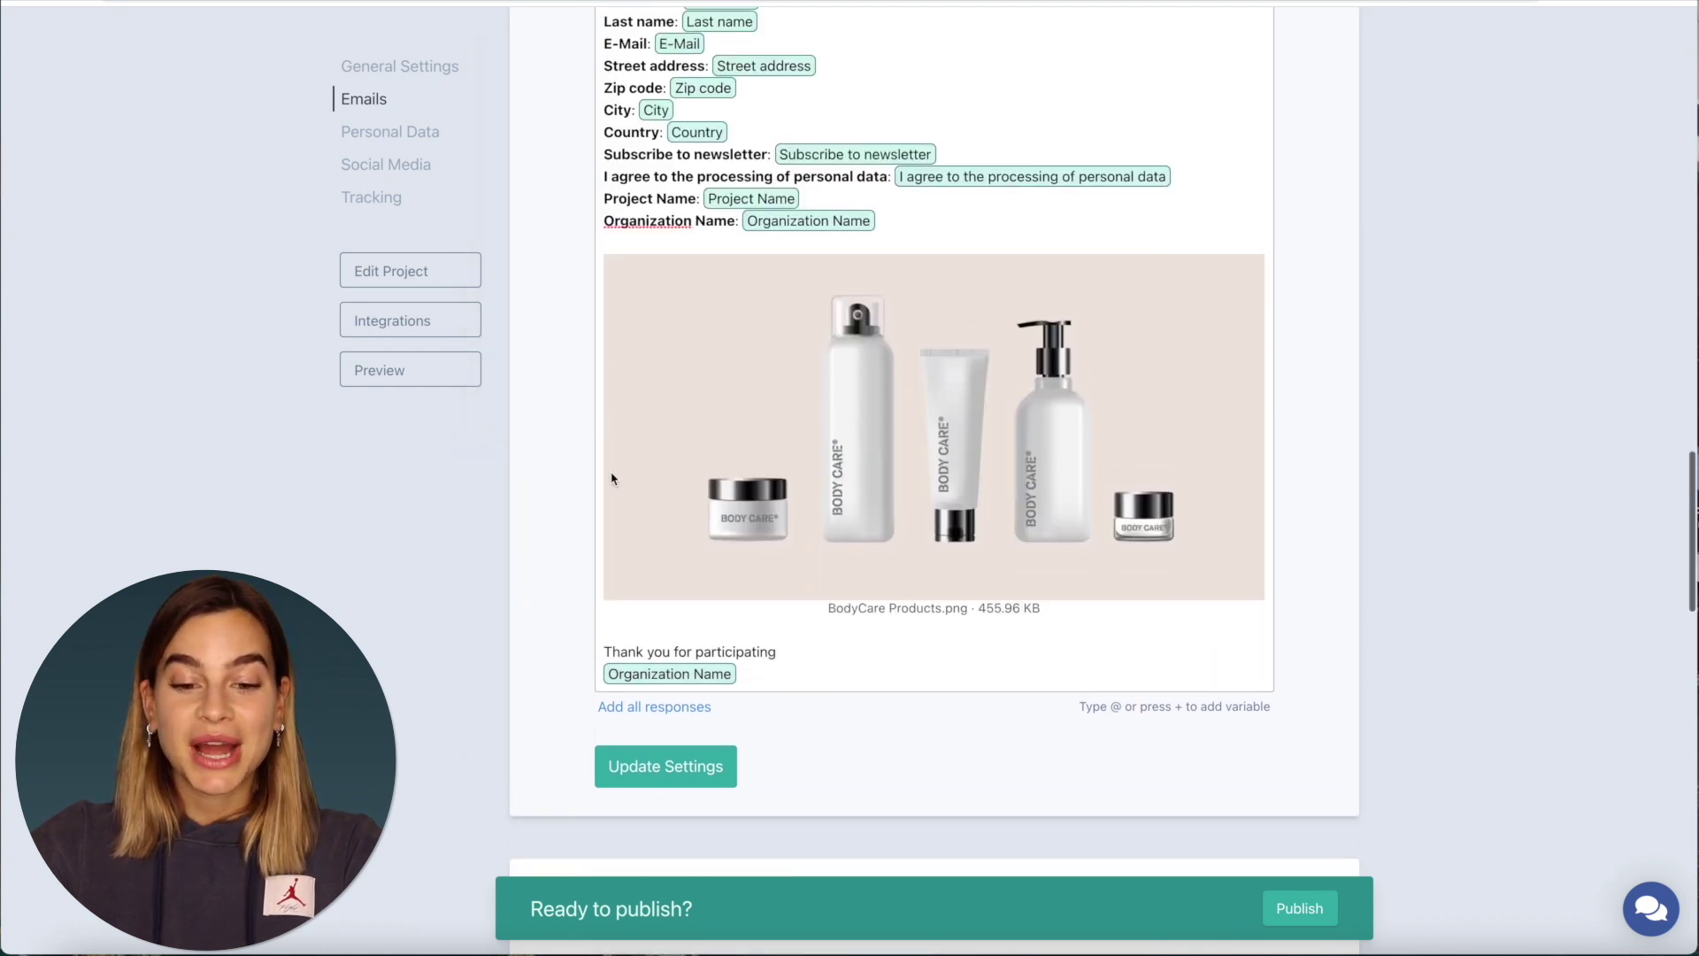
- Save the Three / mo payment-confirmation email with Update Settings
scroll(620, 495, "down", 1)
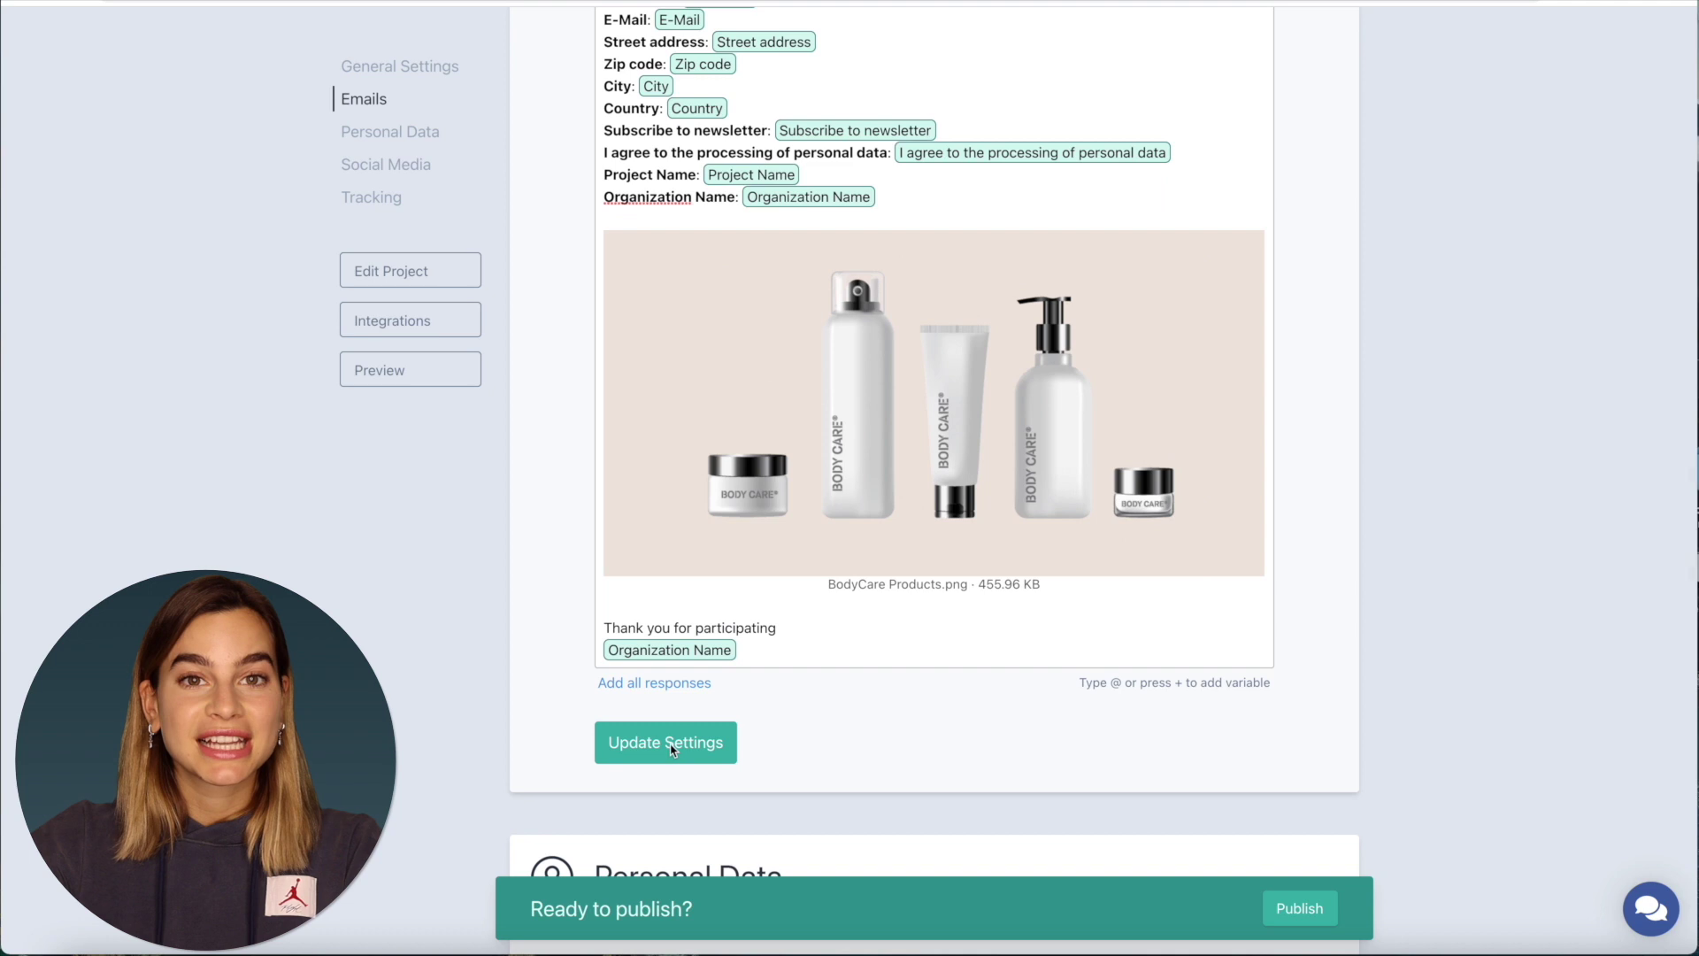
left_click(656, 750)
scroll(741, 691, "up", 9)
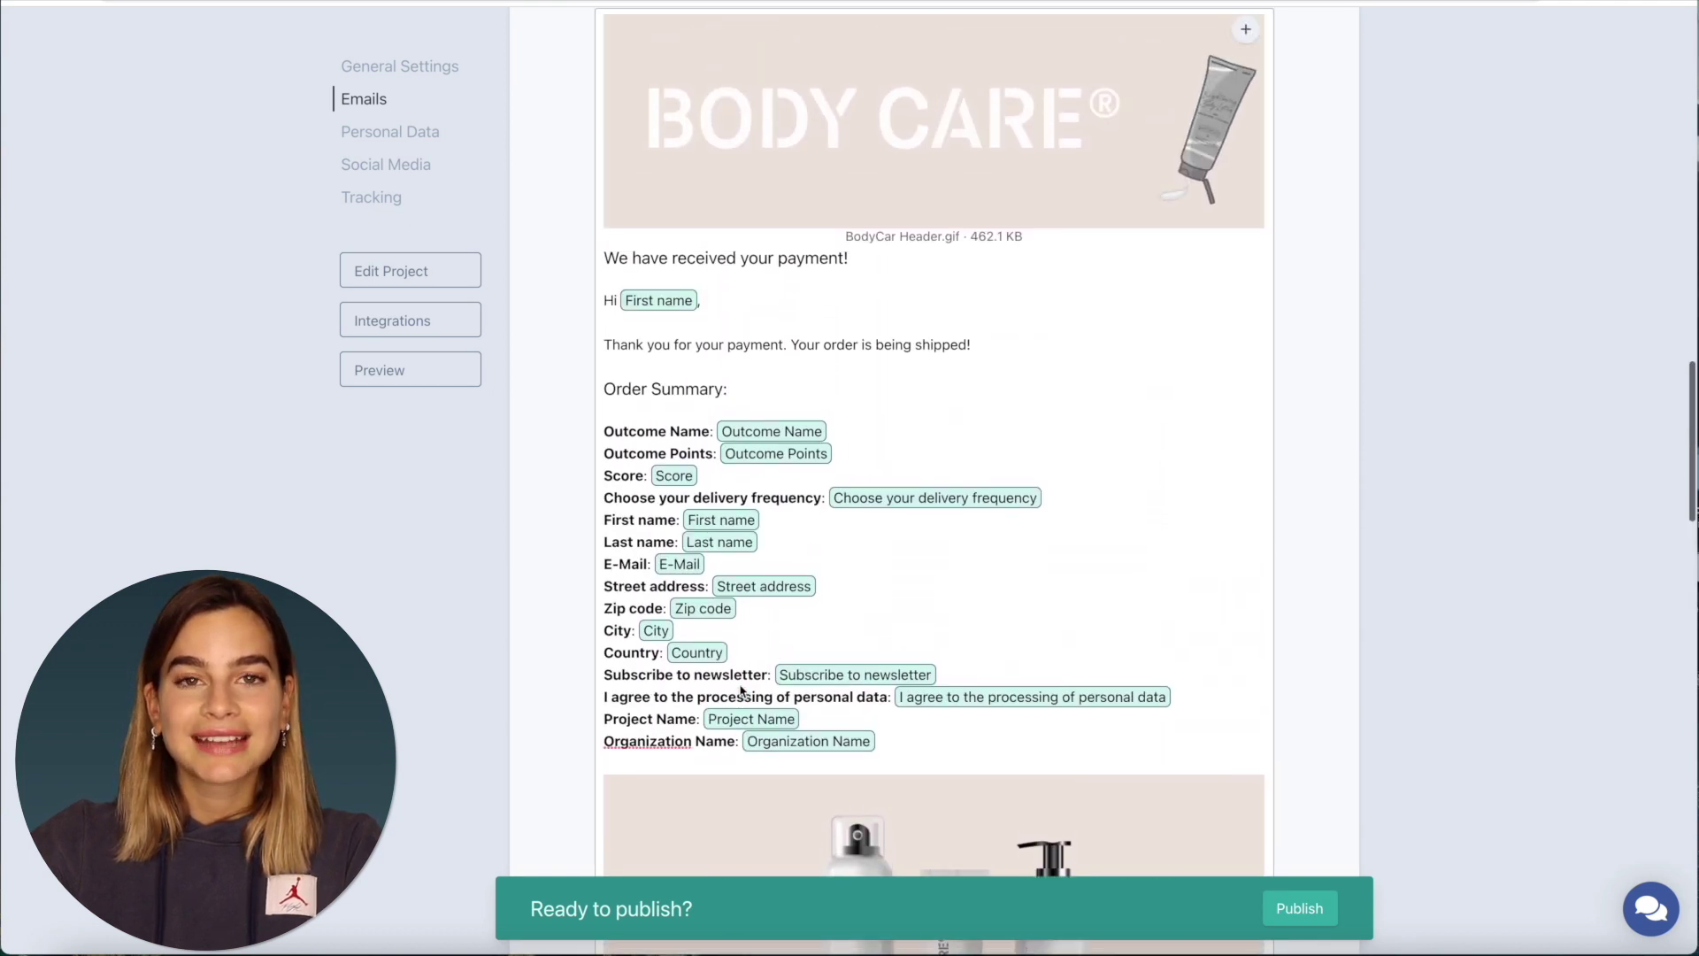